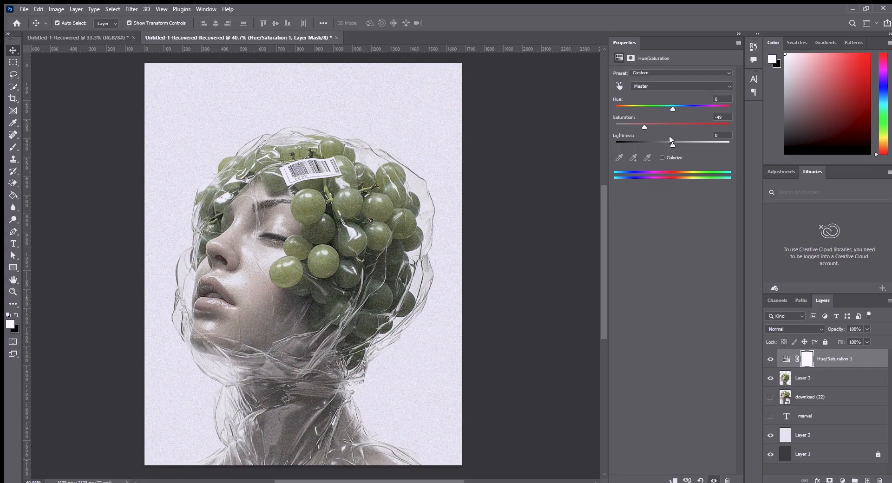
Set the Hue/Saturation adjustment to hue +36, saturation -45 and lightness -8.
left_click_drag(673, 144, 696, 107)
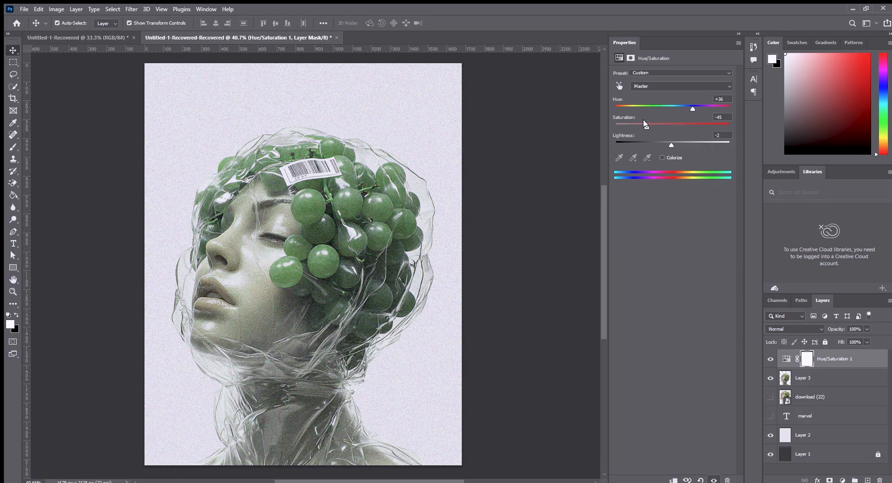
left_click_drag(671, 145, 667, 143)
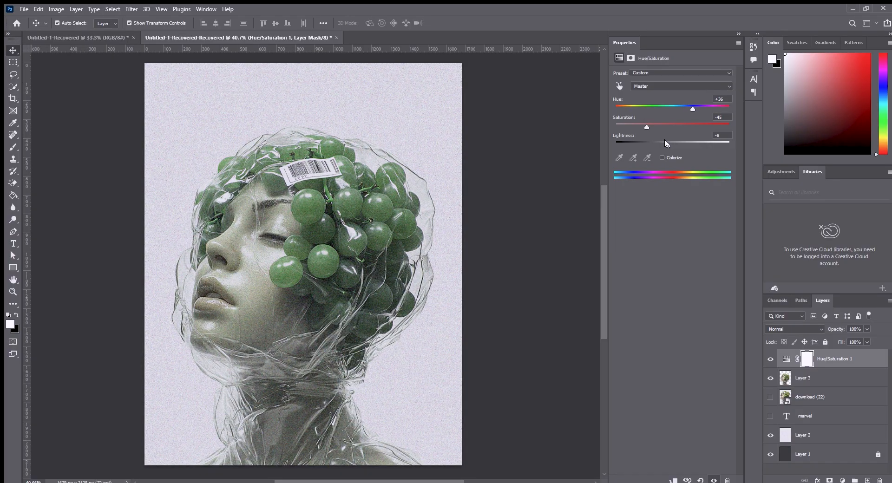
left_click(575, 159)
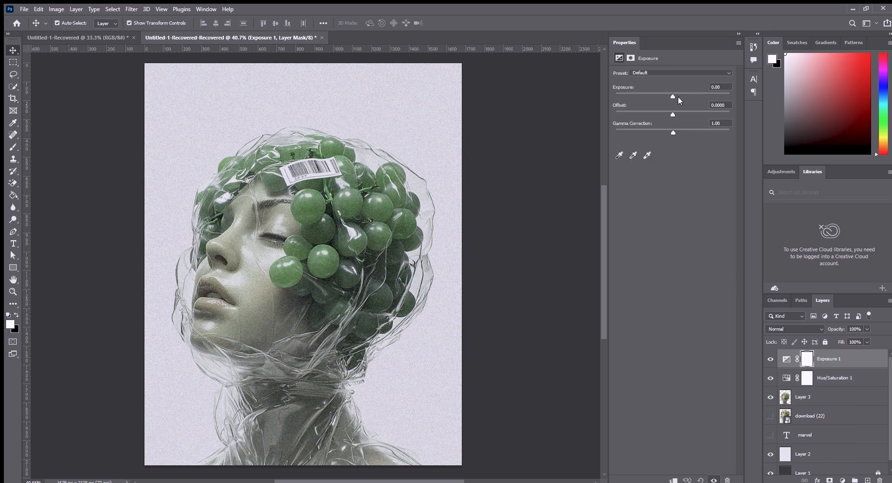
left_click_drag(675, 96, 650, 98)
key("Delete")
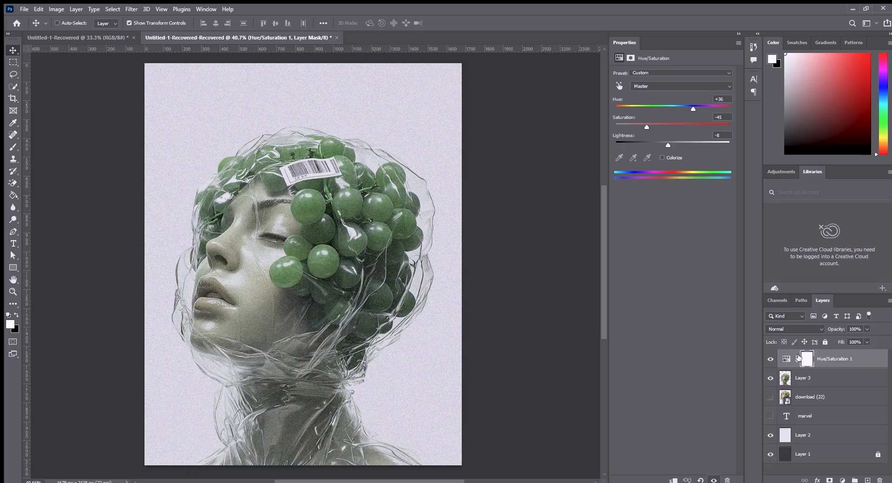
key("ctrl+i")
left_click(13, 147)
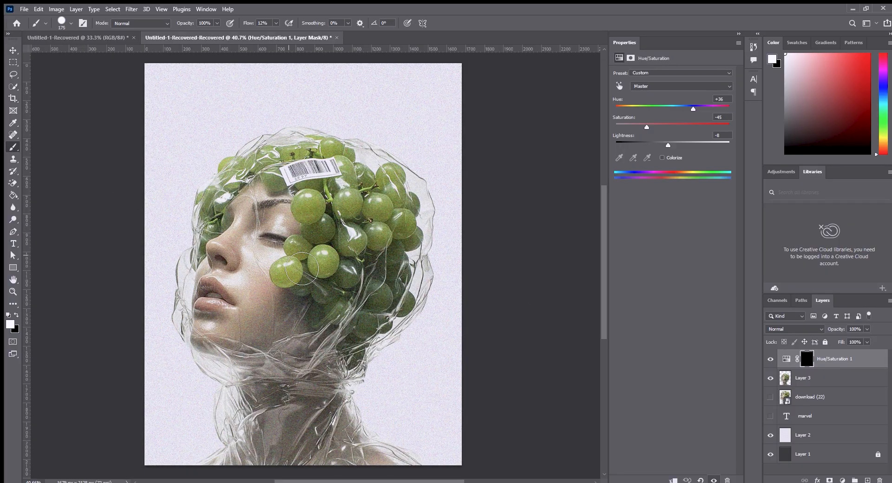
mouse_move(270, 239)
left_mouse_down()
mouse_move(241, 250)
mouse_move(242, 261)
left_mouse_up()
key("ctrl+i")
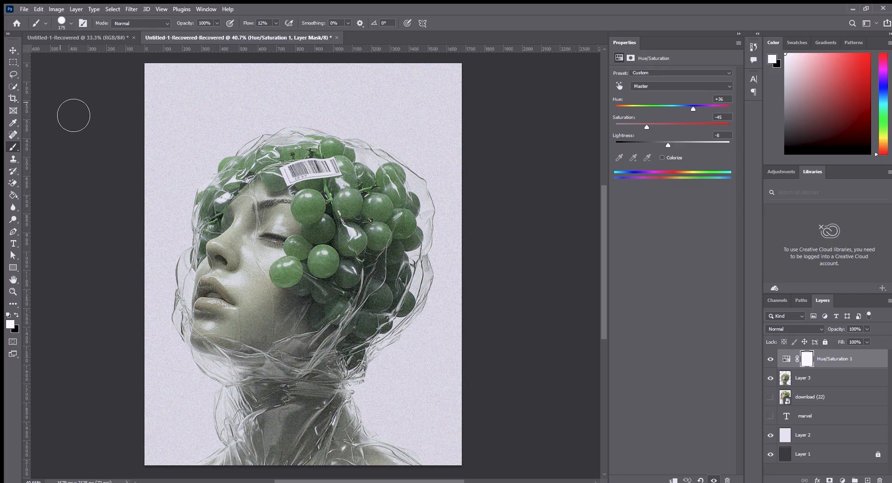
key("v")
left_click(83, 92)
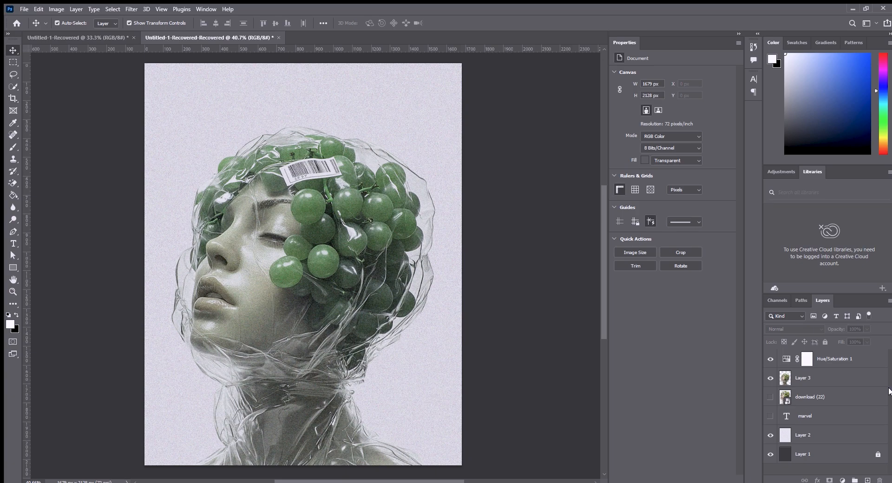
Add a Black & White adjustment above Hue/Saturation 1 with Reds -37, Yellows -76 and Greens -12, and lower the Blues.
key("alt+shift+ctrl+b")
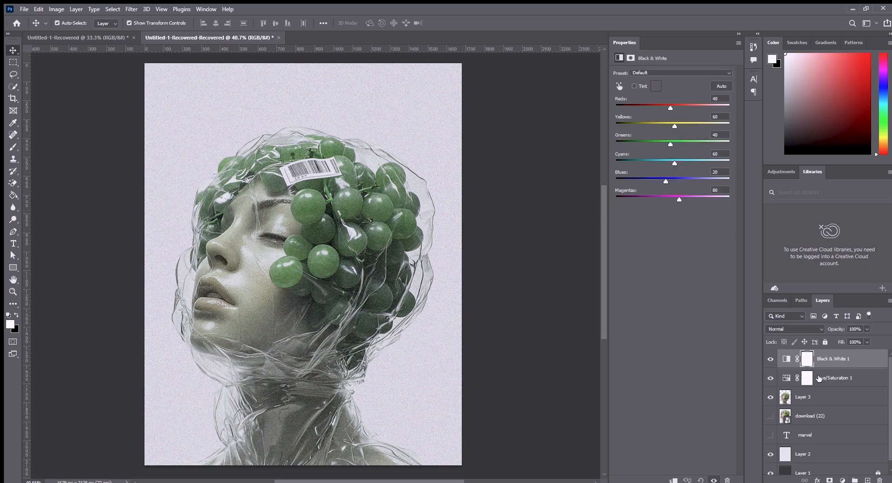
left_click_drag(671, 106, 657, 145)
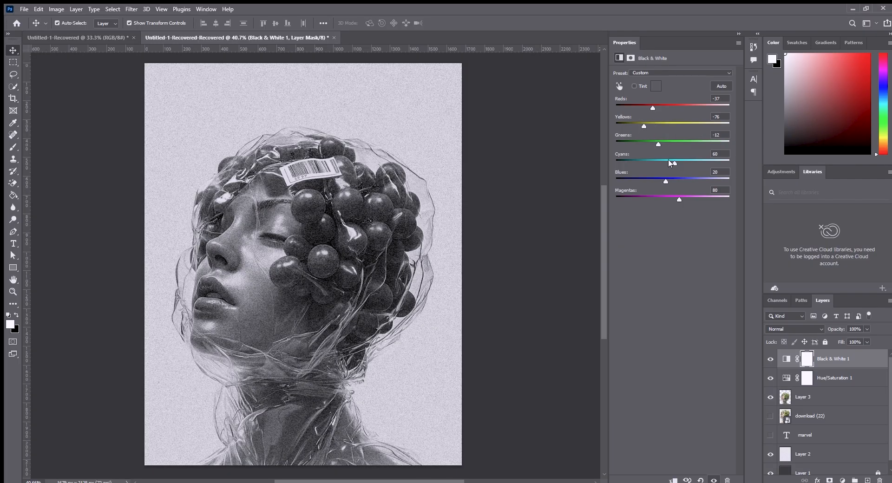
left_click_drag(666, 180, 654, 177)
Invert the Black & White mask to black and paint white over the grapes at 12% flow to darken them.
left_click(806, 359)
key("ctrl+i")
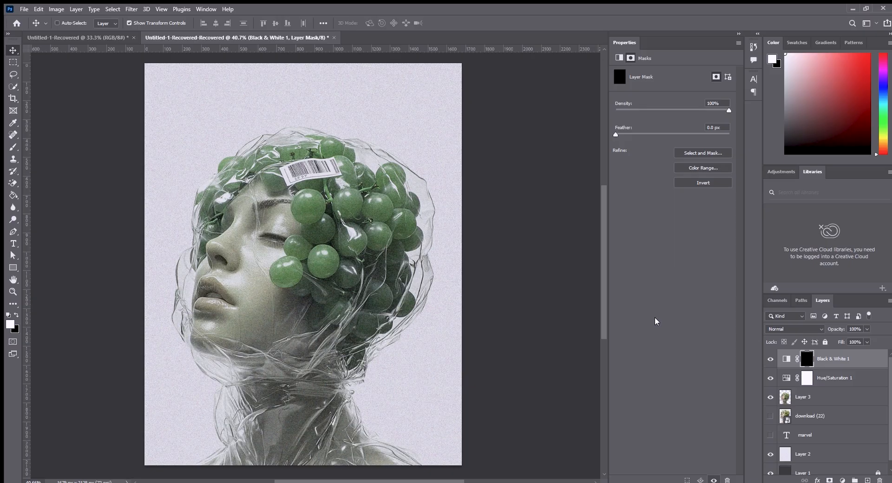
key("ctrl+i")
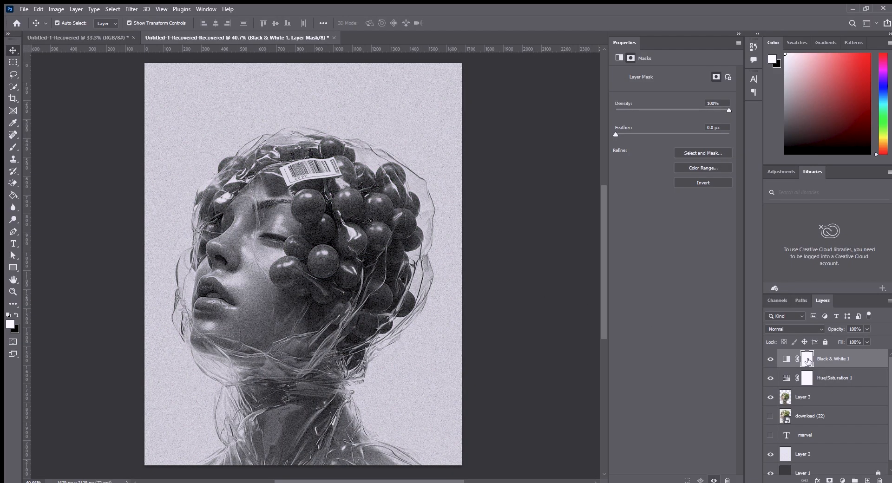
key("ctrl+i")
key("b")
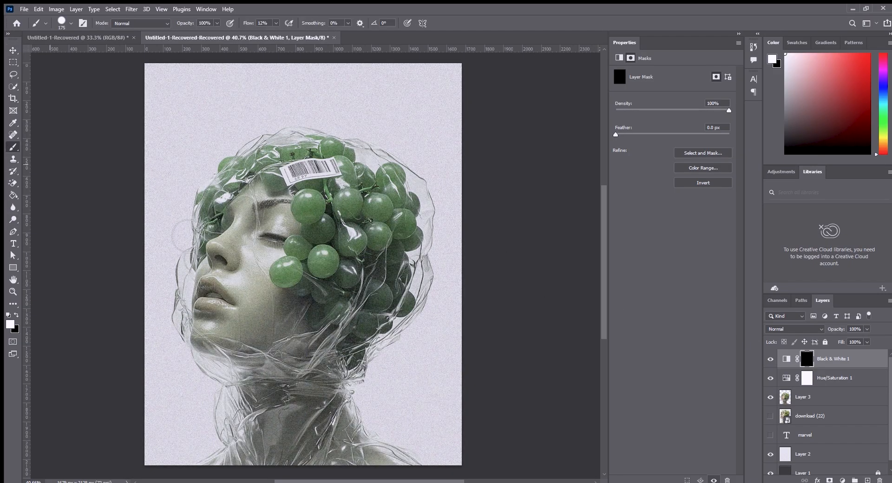
mouse_move(238, 206)
left_mouse_down()
mouse_move(318, 181)
mouse_move(350, 210)
mouse_move(320, 192)
mouse_move(335, 233)
mouse_move(306, 204)
mouse_move(345, 249)
mouse_move(331, 210)
mouse_move(324, 223)
mouse_move(334, 274)
mouse_move(330, 259)
mouse_move(304, 310)
mouse_move(346, 334)
mouse_move(396, 261)
mouse_move(383, 311)
mouse_move(350, 105)
mouse_move(347, 158)
mouse_move(368, 206)
mouse_move(361, 219)
mouse_move(408, 191)
mouse_move(415, 237)
mouse_move(391, 227)
mouse_move(405, 231)
mouse_move(400, 277)
mouse_move(387, 255)
mouse_move(408, 294)
mouse_move(384, 338)
mouse_move(414, 317)
mouse_move(380, 340)
mouse_move(347, 347)
mouse_move(304, 287)
left_mouse_up()
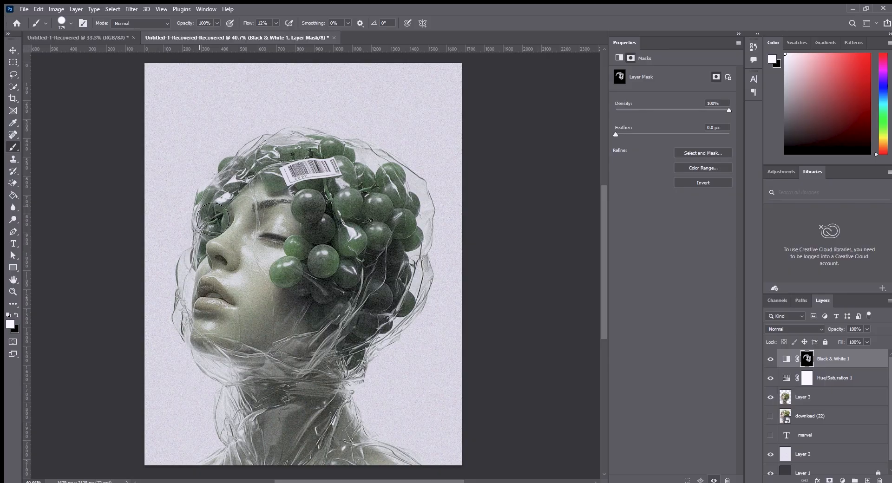
Paint black on the Black & White mask over the front grapes beside the eye to restore their green.
scroll(382, 277, "down", 5)
scroll(347, 309, "up", 6)
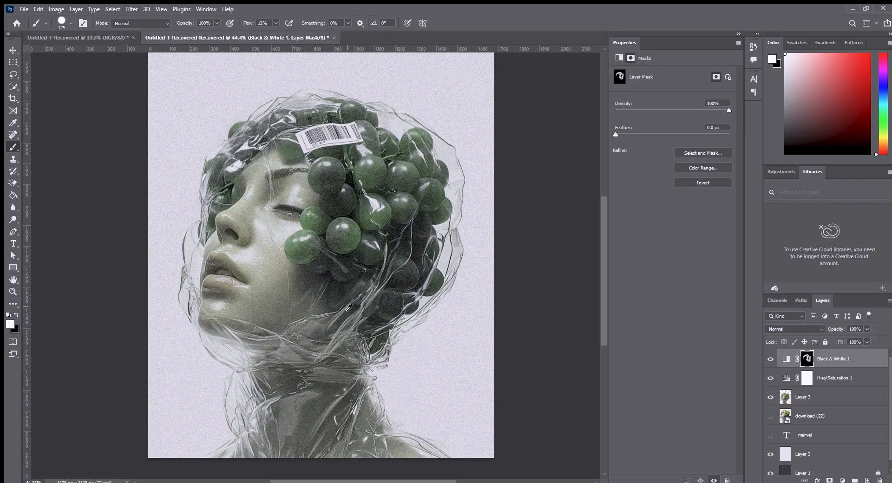
scroll(348, 308, "down", 2)
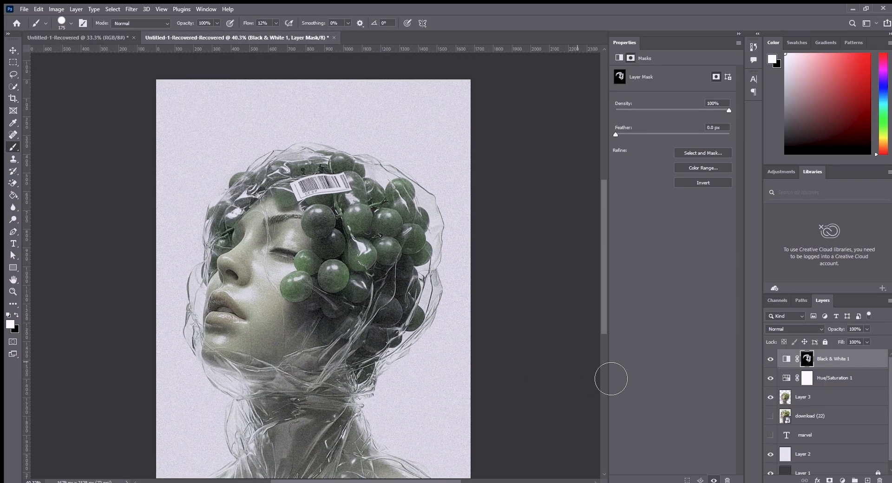
left_click(16, 316)
left_click_drag(314, 233, 341, 240)
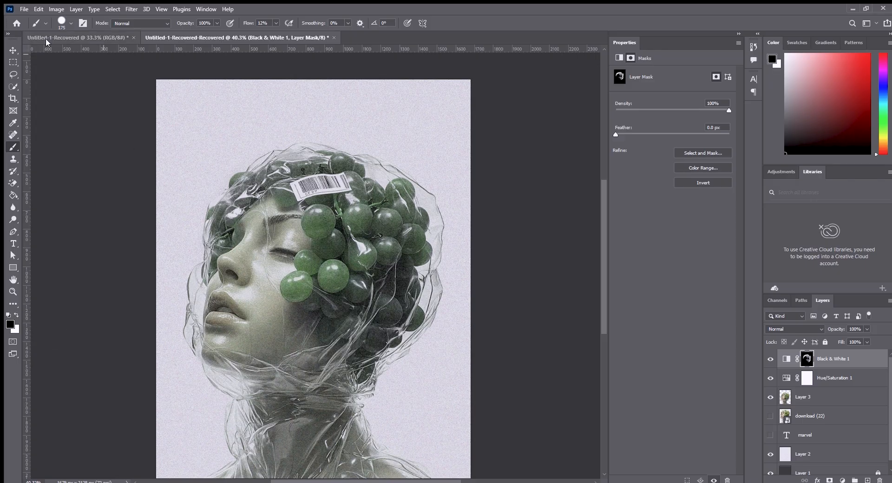
key("v")
Add a Curves adjustment on top and lower the RGB midtones from input 140 to output 122.
left_click(107, 198)
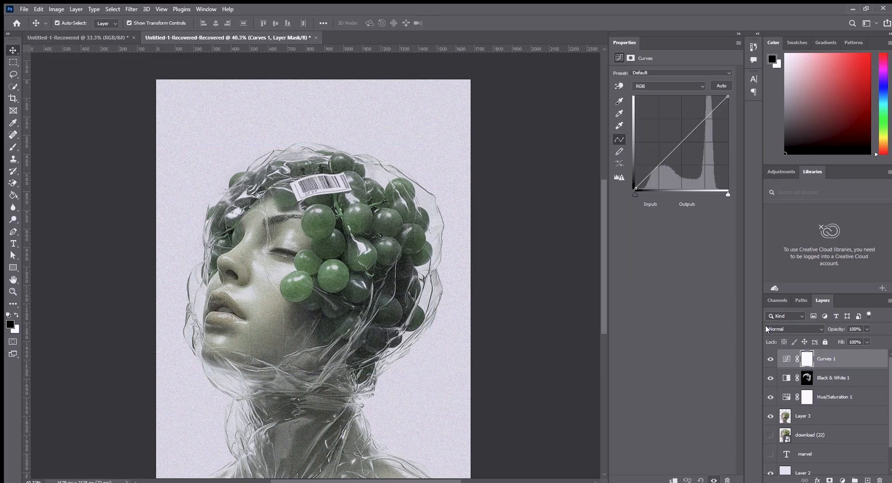
left_click_drag(681, 145, 686, 145)
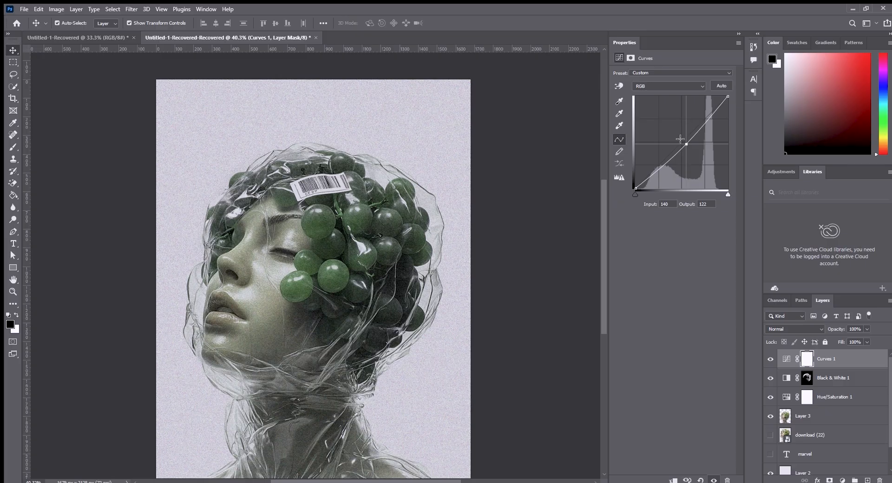
left_click(543, 103)
Invert the Hue/Saturation 1 mask to black to hide the adjustment.
left_click(823, 398)
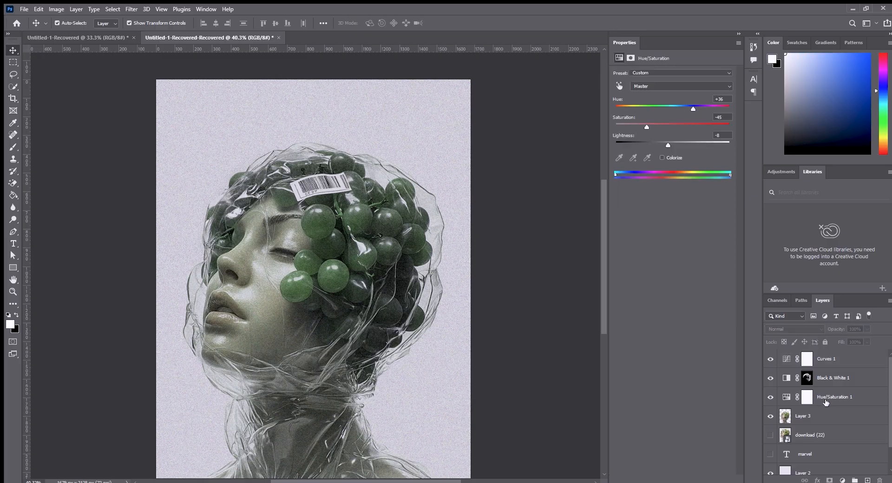
key("ctrl+i")
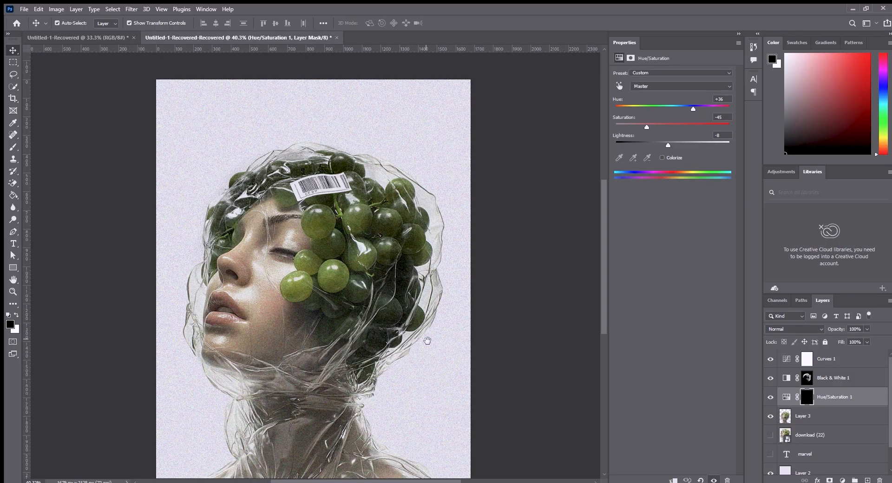
left_click_drag(426, 340, 445, 328)
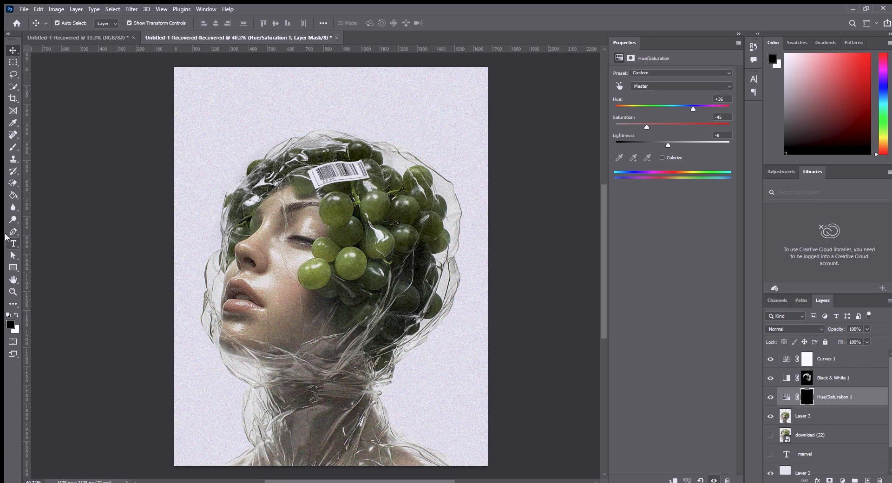
Paint white on the Hue/Saturation 1 mask over the woman's face with the 175 px brush to desaturate her skin.
left_click(15, 313)
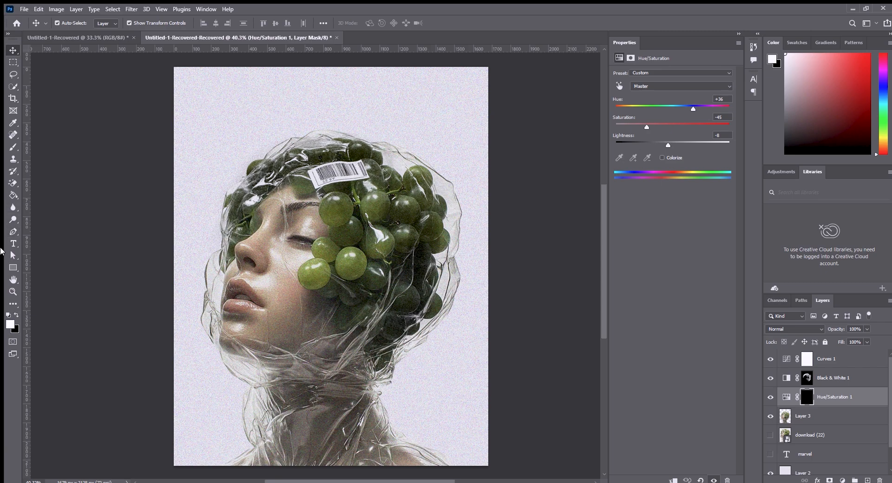
left_click(13, 147)
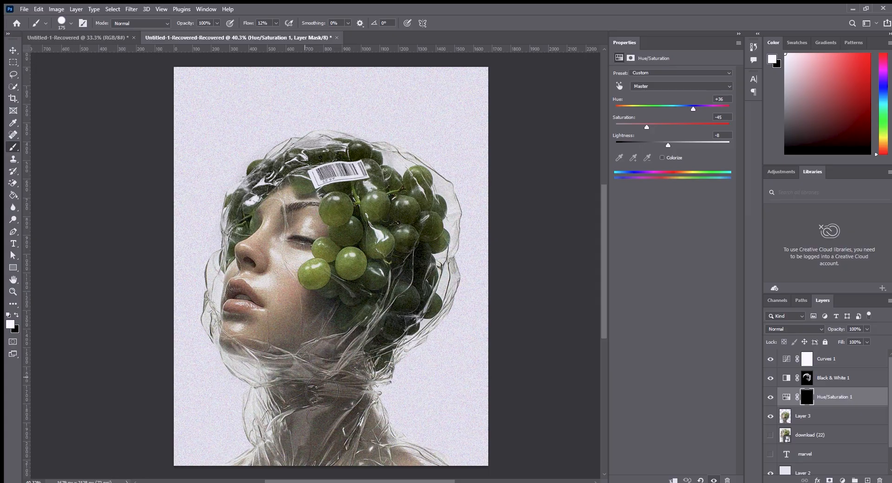
mouse_move(240, 350)
left_mouse_down()
mouse_move(304, 334)
mouse_move(291, 297)
mouse_move(320, 230)
mouse_move(298, 218)
mouse_move(274, 246)
mouse_move(274, 341)
mouse_move(270, 328)
mouse_move(302, 303)
mouse_move(246, 336)
mouse_move(279, 349)
left_mouse_up()
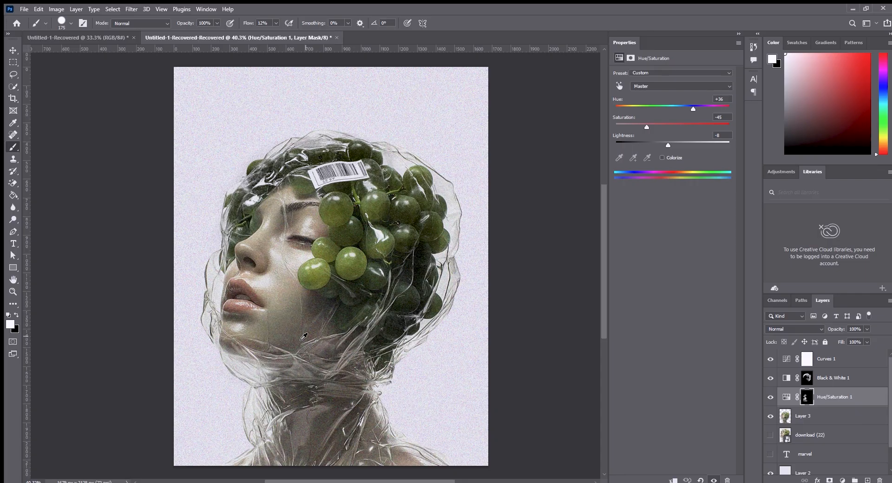
scroll(300, 338, "up", 5)
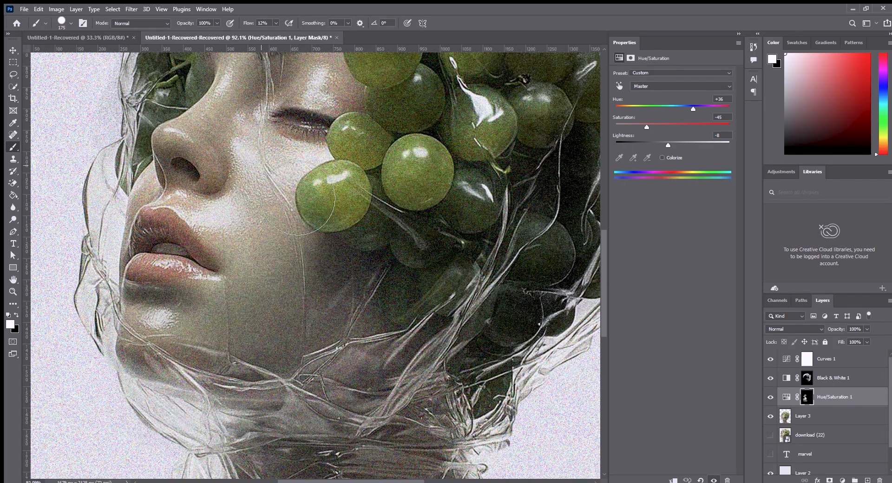
mouse_move(314, 119)
left_mouse_down()
mouse_move(295, 218)
mouse_move(221, 266)
mouse_move(202, 255)
mouse_move(246, 303)
mouse_move(218, 335)
mouse_move(209, 331)
mouse_move(263, 369)
mouse_move(273, 406)
mouse_move(237, 325)
left_mouse_up()
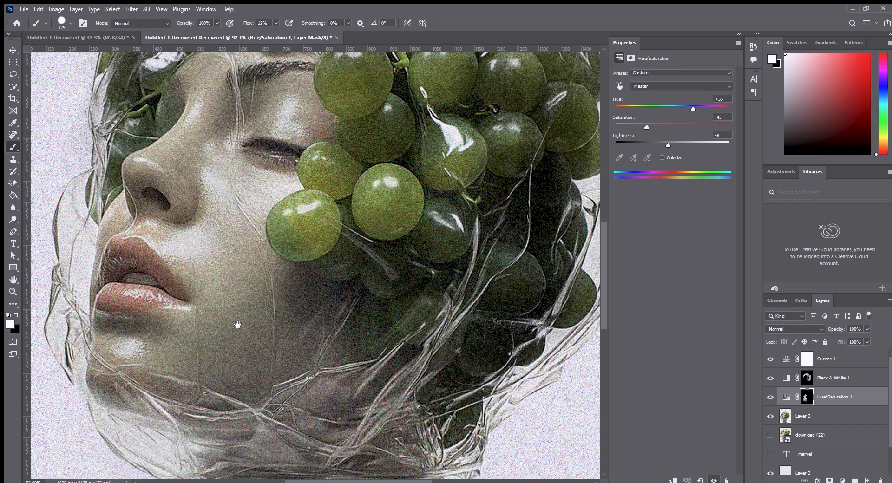
mouse_move(232, 377)
left_mouse_down()
mouse_move(155, 400)
mouse_move(308, 457)
mouse_move(338, 432)
mouse_move(390, 412)
left_mouse_up()
key("v")
scroll(461, 373, "down", 4)
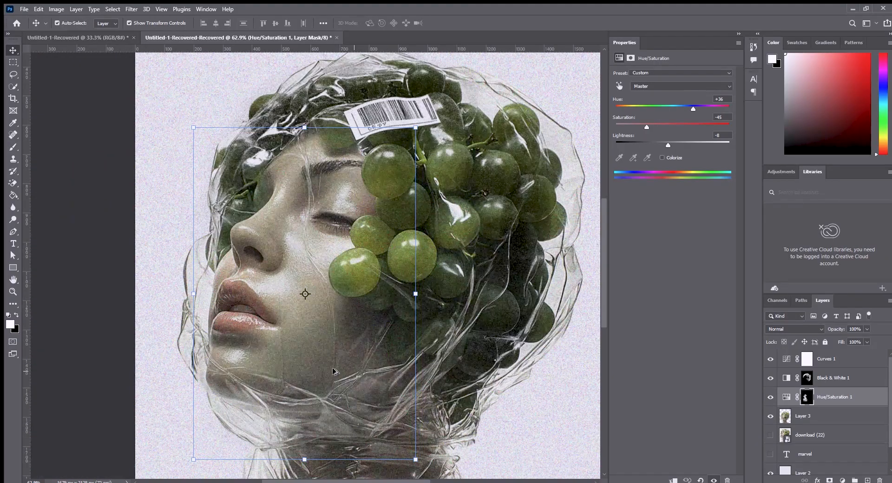
Reduce the brush to 60 px and paint black over the lips on the Hue/Saturation 1 mask to restore their colour.
scroll(310, 370, "up", 8)
left_click_drag(271, 318, 409, 352)
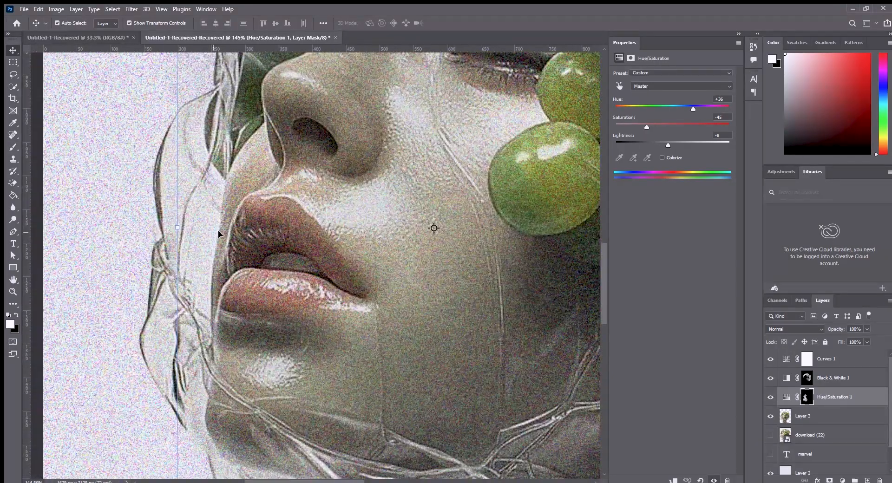
left_click(7, 317)
left_click(13, 147)
key("bracketleft")
key("bracketleft")
key("bracketleft")
key("bracketleft")
key("bracketleft")
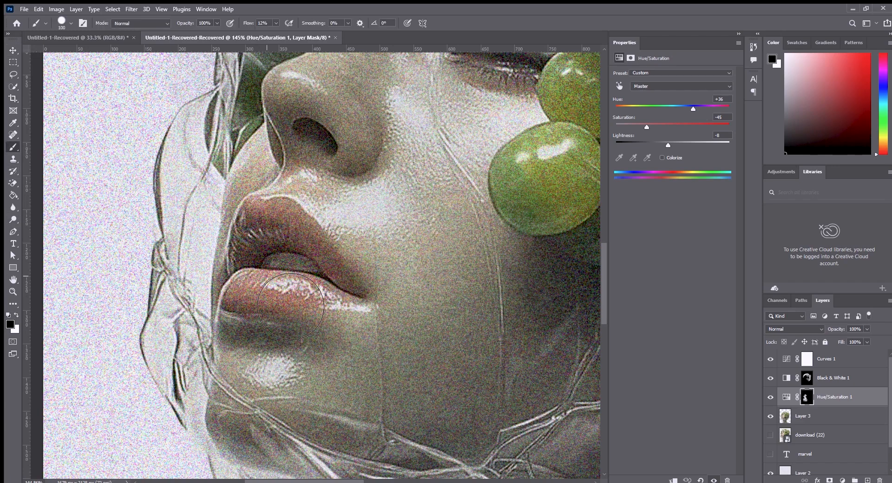
key("bracketleft")
key("bracketleft")
mouse_move(259, 301)
left_mouse_down()
mouse_move(320, 307)
mouse_move(285, 299)
mouse_move(256, 248)
mouse_move(269, 238)
mouse_move(307, 246)
mouse_move(353, 283)
mouse_move(300, 277)
left_mouse_up()
Add a Brightness/Contrast adjustment above Curves 1 with brightness -4 and contrast -1.
left_click(819, 361)
scroll(473, 299, "down", 5)
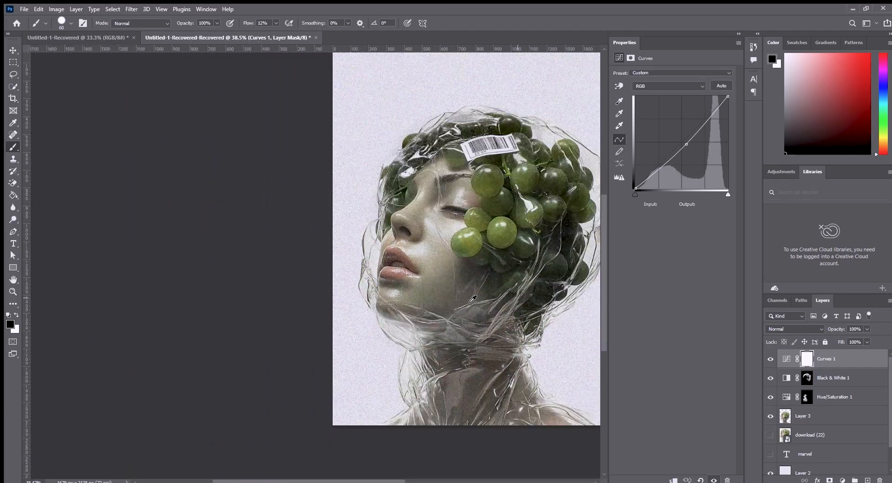
left_click_drag(407, 329, 237, 358)
scroll(371, 294, "up", 1)
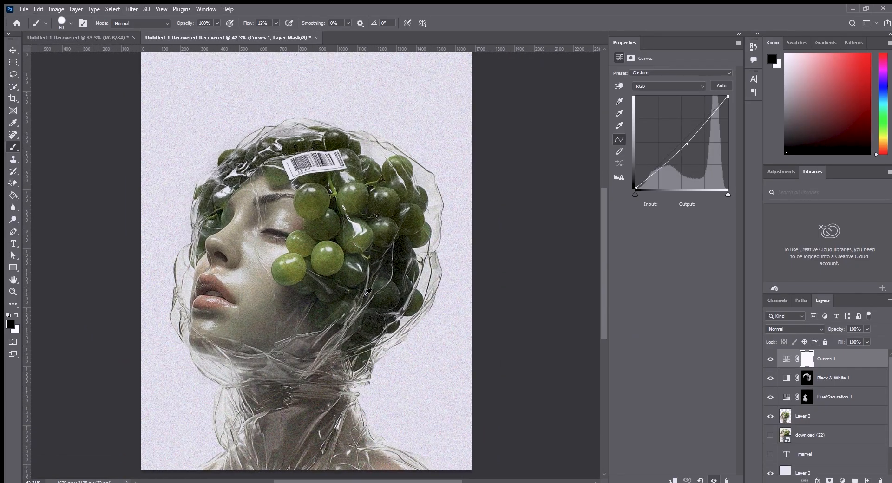
left_click_drag(373, 296, 392, 293)
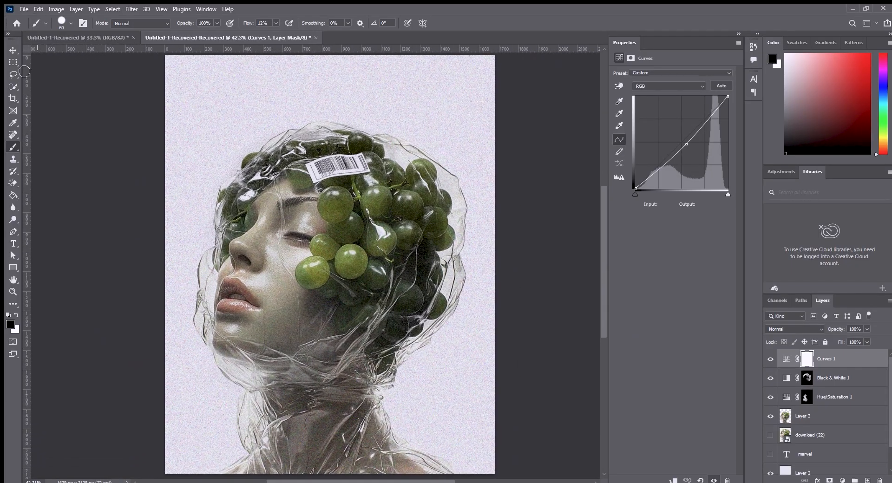
left_click(13, 51)
left_click(57, 80)
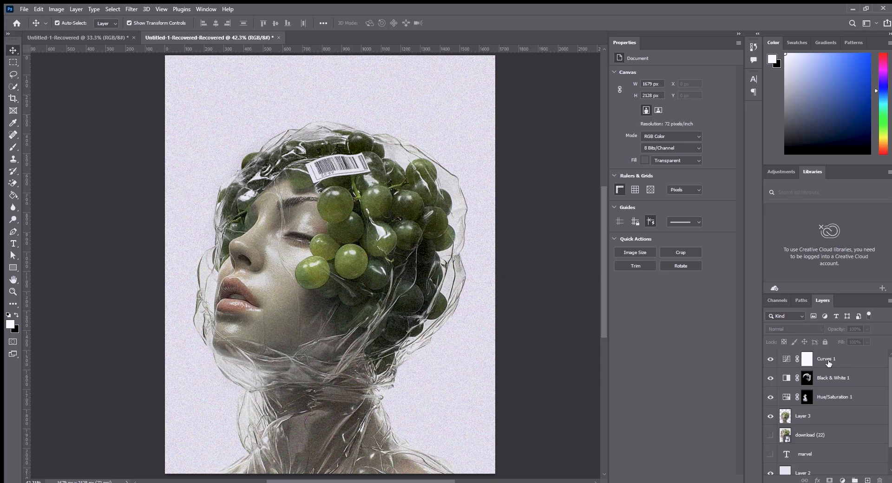
left_click(834, 340)
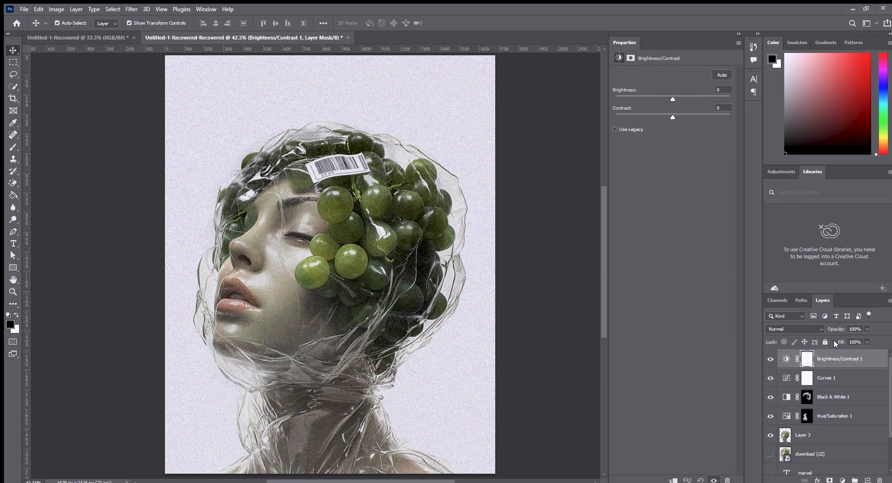
mouse_move(668, 95)
left_mouse_down()
mouse_move(659, 96)
mouse_move(671, 97)
mouse_move(673, 116)
mouse_move(668, 98)
left_mouse_up()
left_click_drag(240, 225, 242, 227)
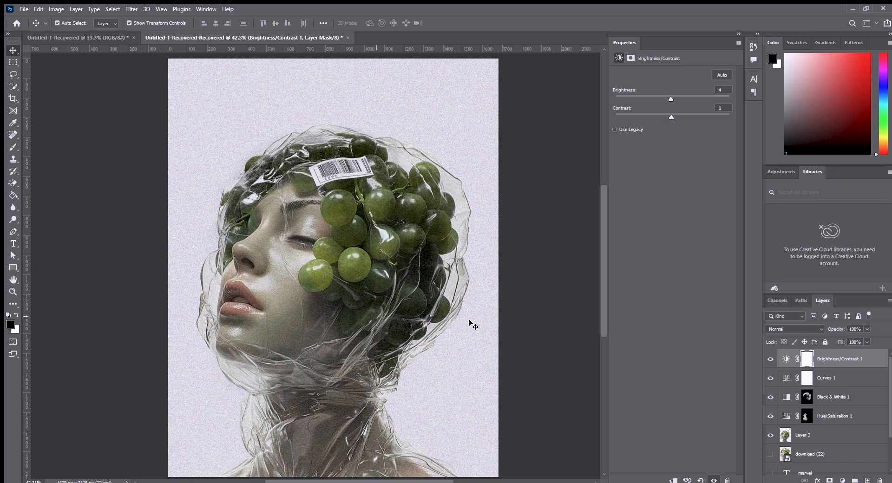
Duplicate Layer 3 directly above itself, beneath the adjustment layers.
left_click_drag(405, 332, 410, 330)
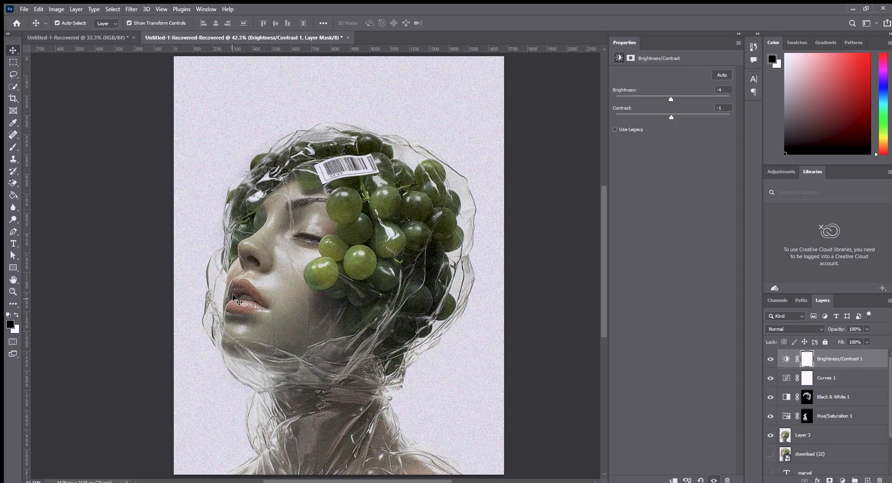
left_click(806, 437)
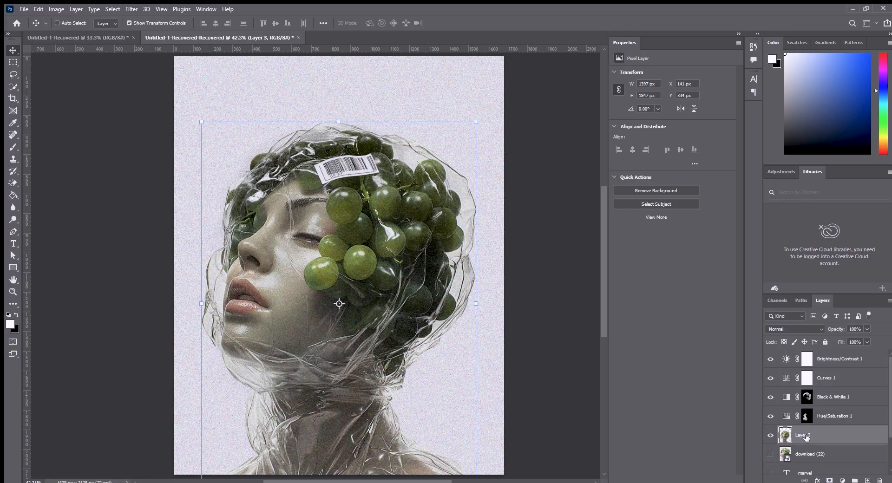
key("ctrl+v")
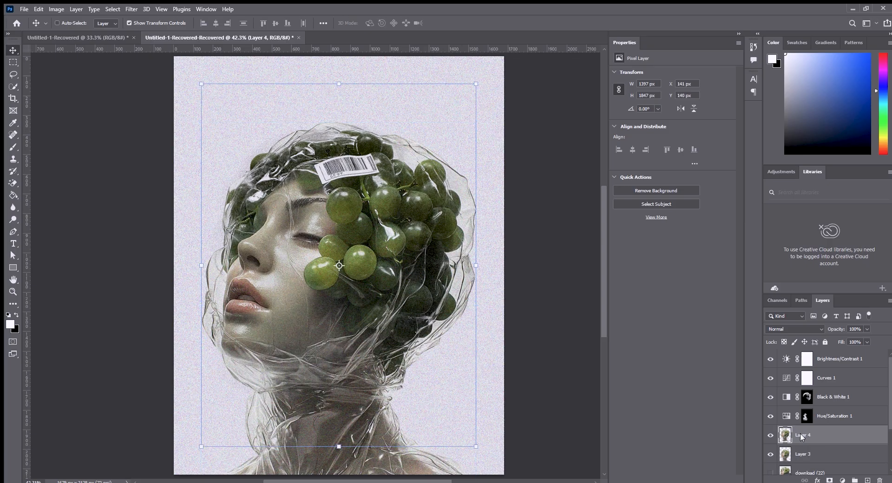
key("ctrl+z")
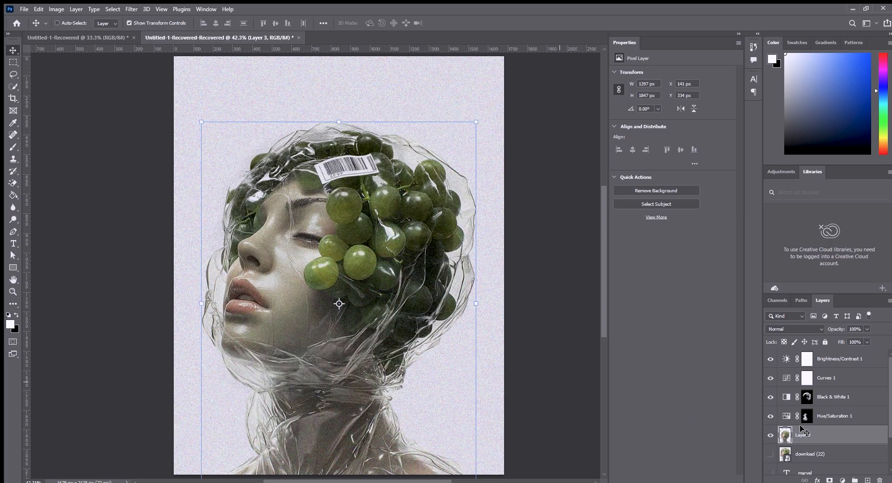
left_click_drag(819, 439, 867, 481)
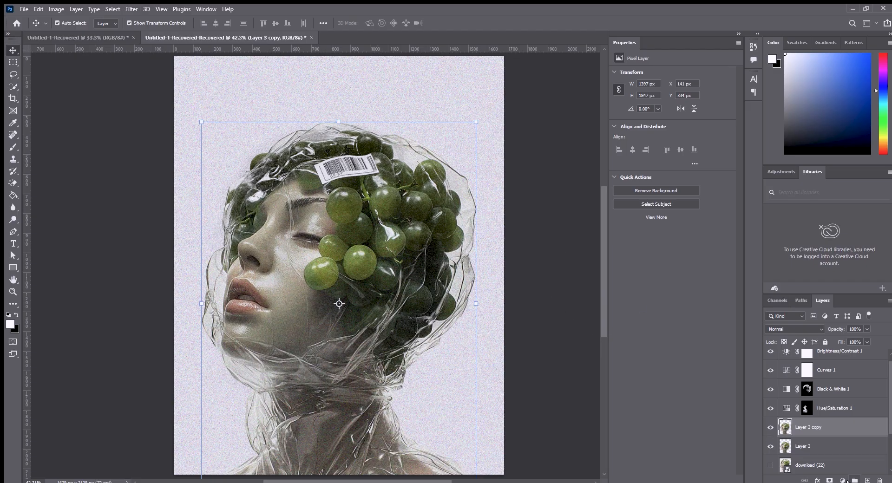
Add a Black & White adjustment above Layer 3 copy with reds 84, yellows 10, greens 29, cyans 63 and blues 37.
left_click(842, 409)
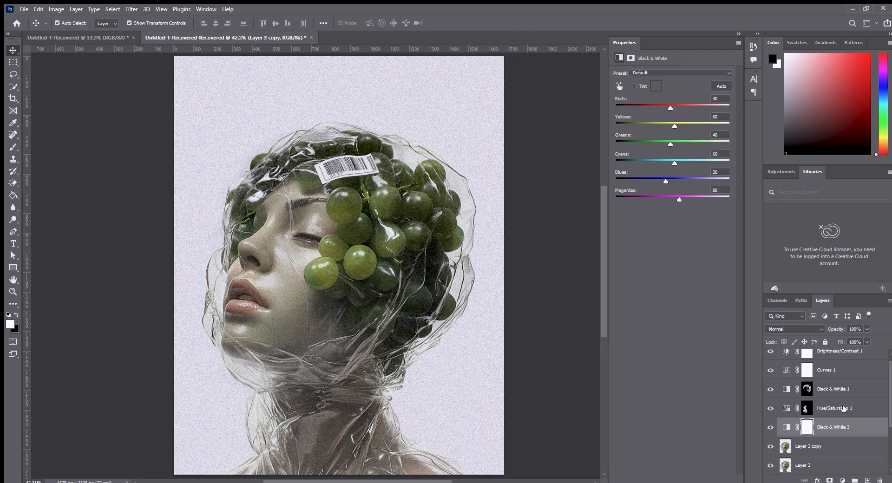
left_click_drag(668, 103, 666, 143)
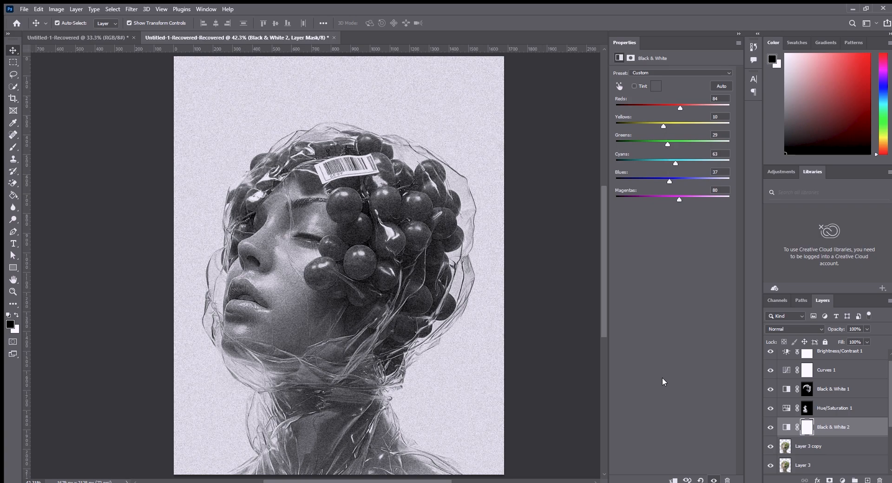
Warp a curved horizontal opening across the nose on Layer 3 copy and invert the Black & White 2 mask to black.
left_click(801, 447)
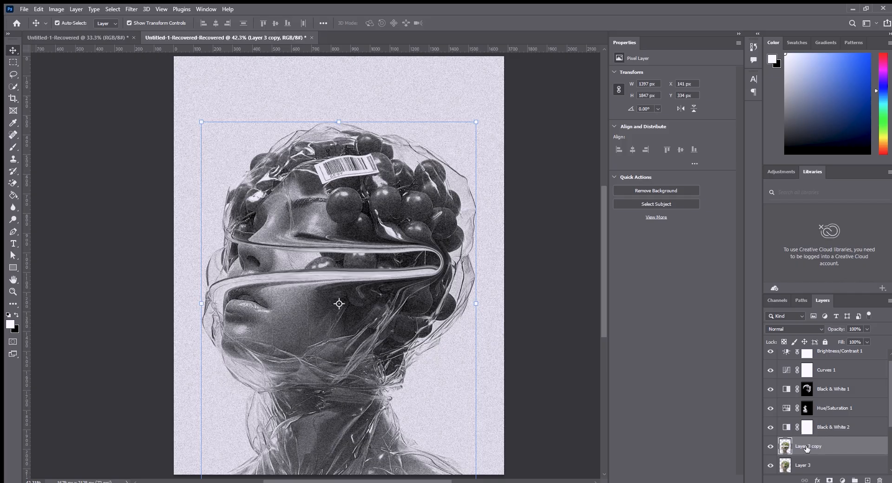
left_click(842, 428)
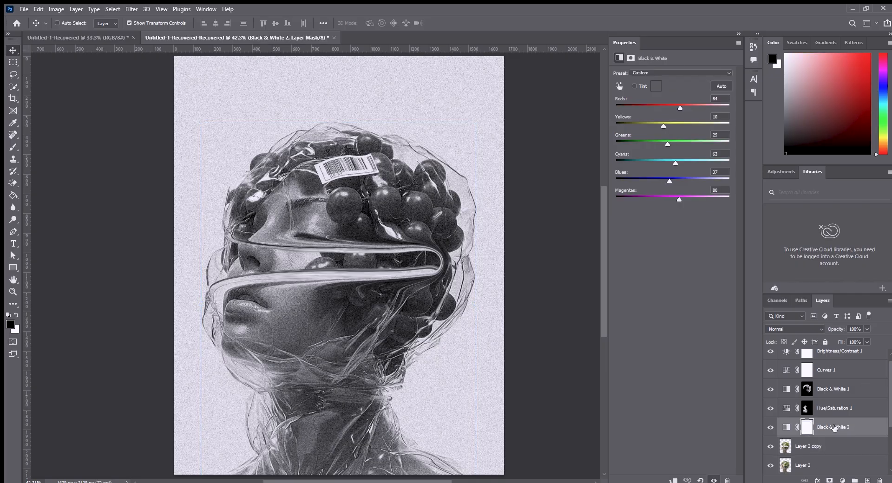
key("ctrl+i")
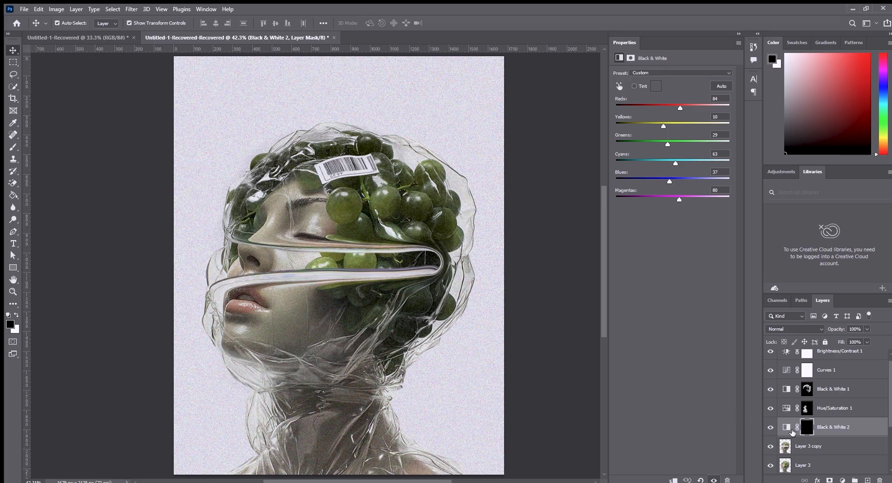
Desaturate Layer 3 copy so only the original showing through the opening keeps its colour, and deselect the layer.
left_click(813, 447)
scroll(422, 303, "down", 1)
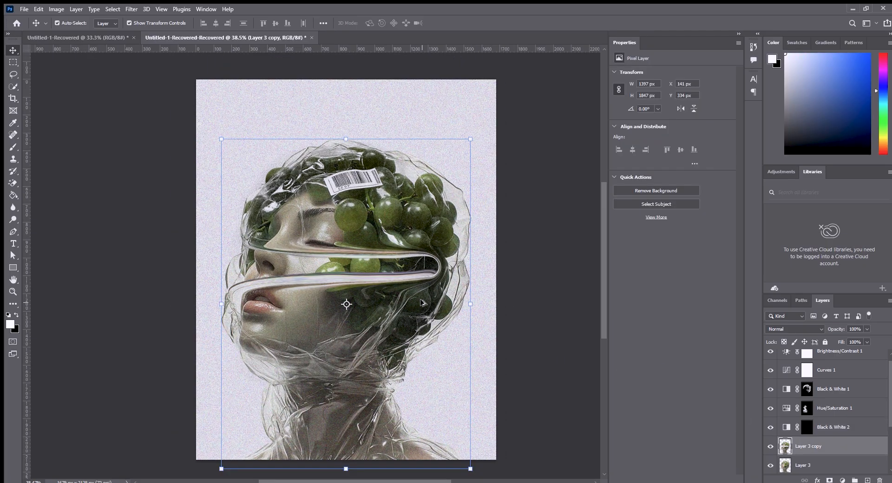
left_click(770, 446)
left_click(771, 446)
key("ctrl+shift+u")
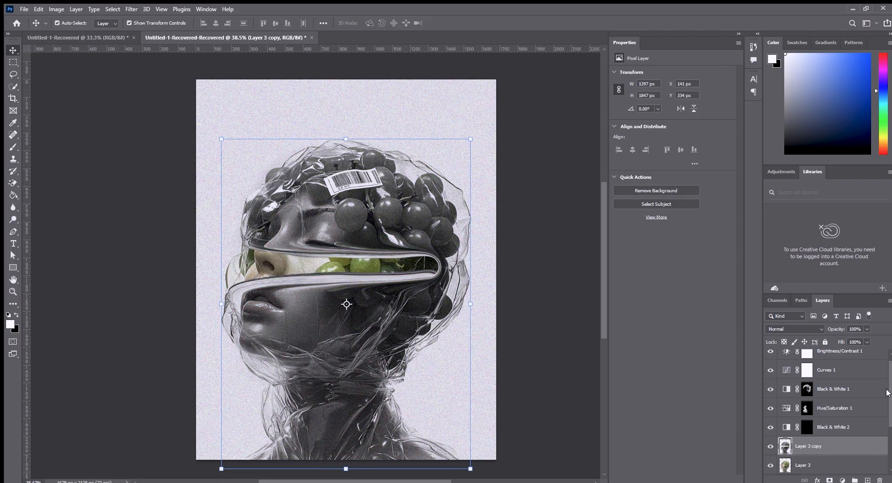
left_click_drag(886, 392, 890, 420)
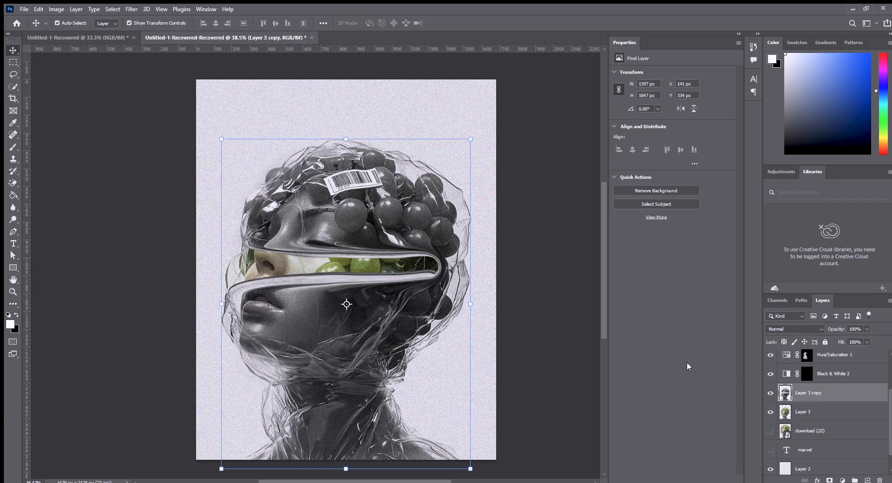
left_click(528, 185)
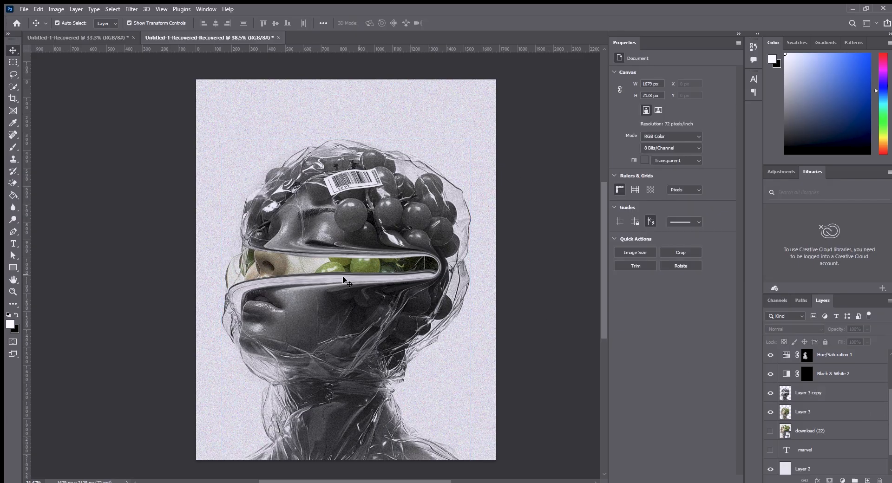
scroll(343, 278, "up", 3)
scroll(339, 278, "down", 4)
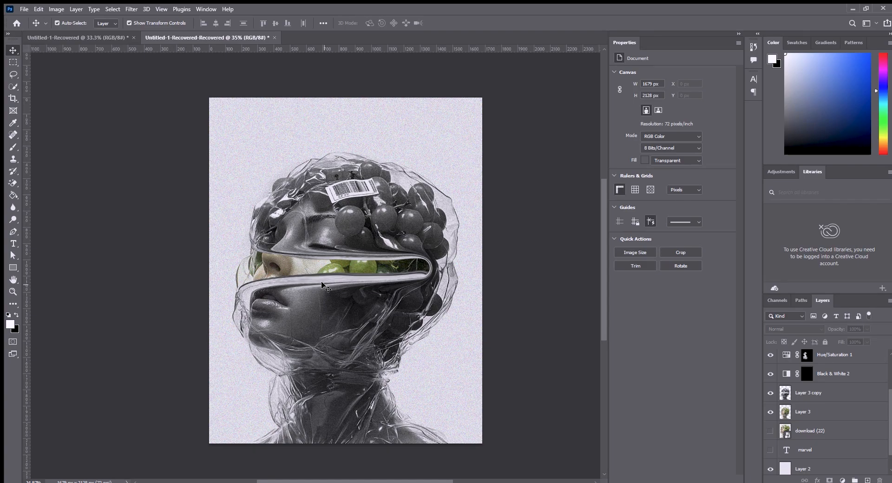
scroll(322, 284, "down", 1)
scroll(321, 281, "up", 3)
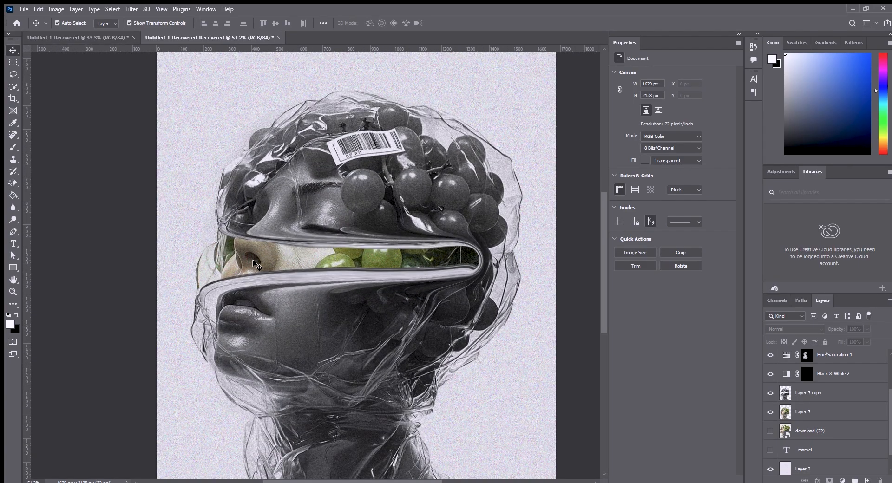
scroll(367, 263, "down", 1)
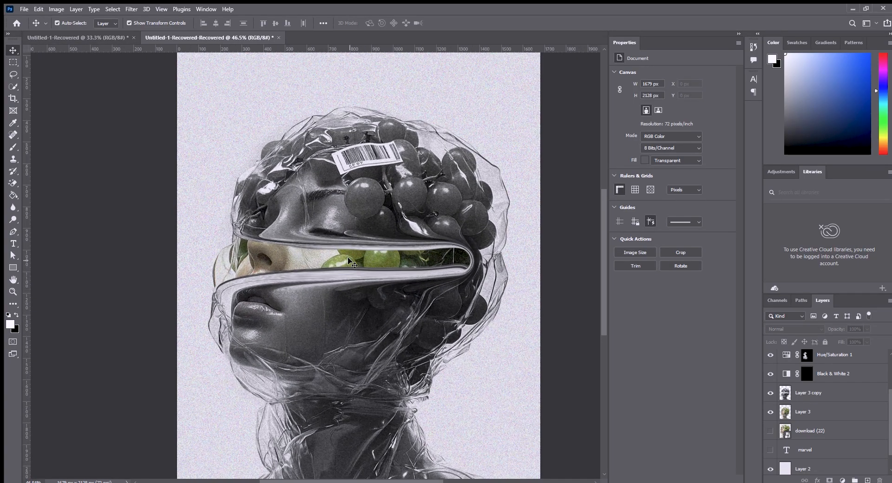
left_click(13, 231)
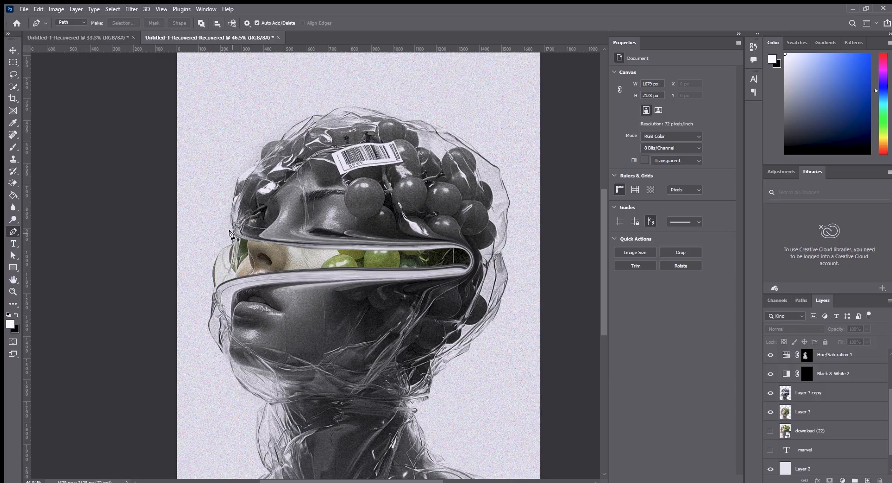
left_click(232, 231)
left_click(14, 52)
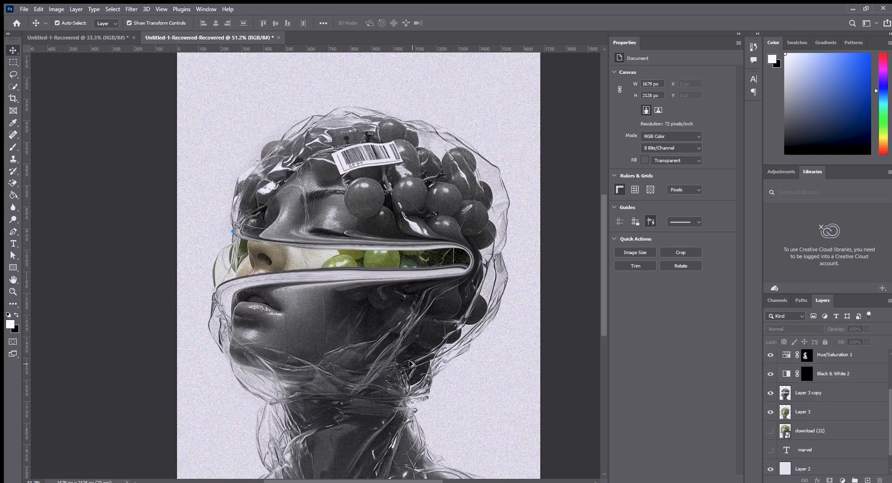
scroll(404, 363, "up", 1)
left_click_drag(404, 363, 388, 314)
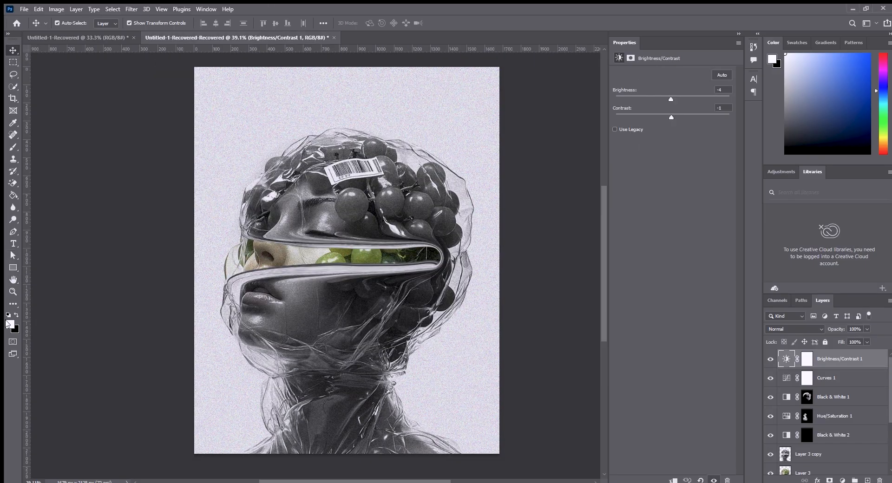
Pick a red foreground colour and draw a vertical rectangle about 229 px wide and 2240 px high over the middle of the portrait.
key("i")
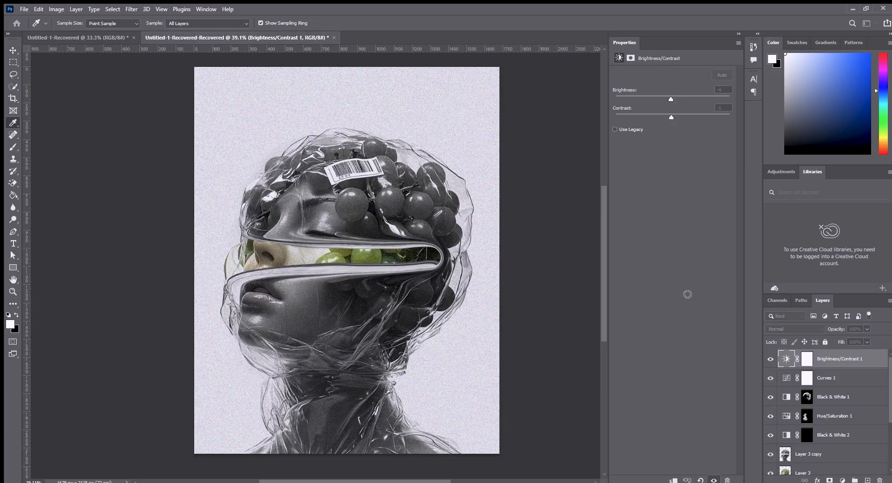
left_click(816, 243)
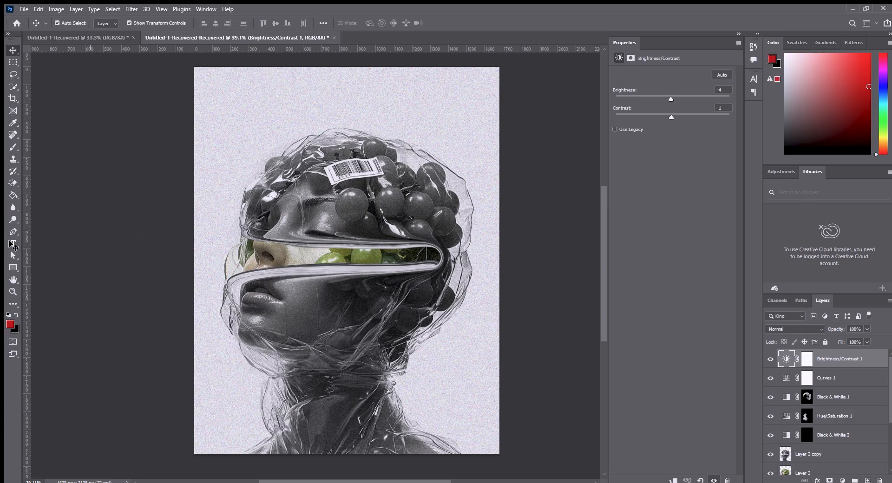
left_click(13, 268)
left_click_drag(325, 62, 367, 342)
left_click_drag(346, 60, 344, 51)
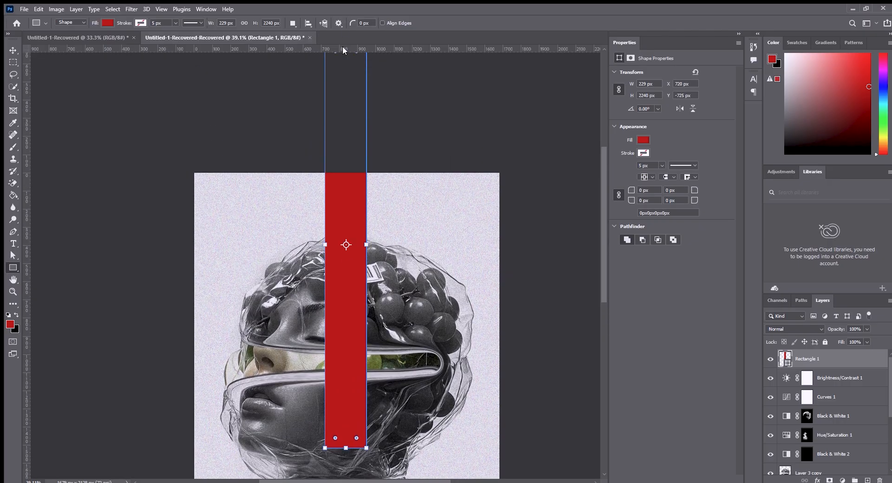
left_click(13, 50)
left_click(107, 112)
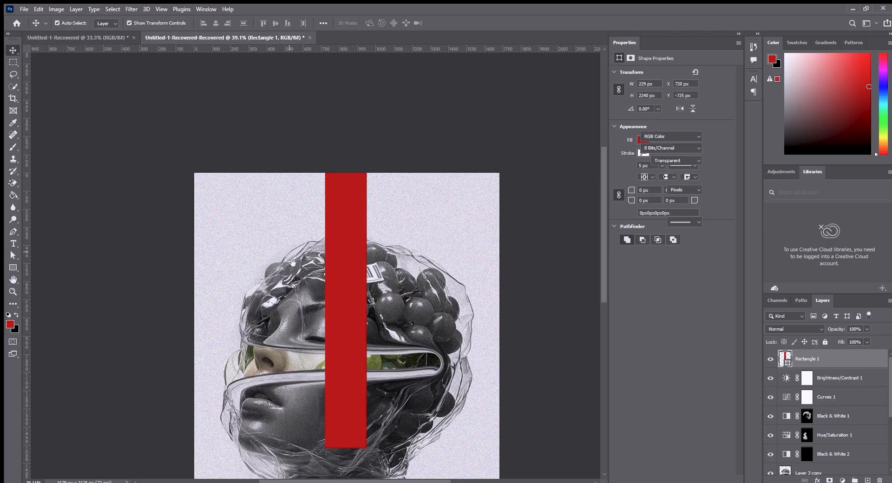
Widen the red rectangle to about 321 px, keeping its height.
left_click_drag(306, 294, 331, 189)
left_click_drag(358, 136, 374, 136)
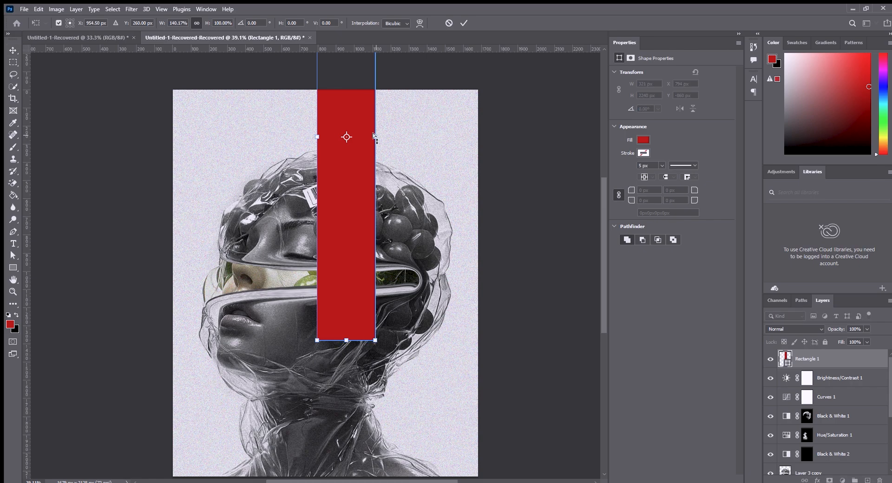
left_click(464, 23)
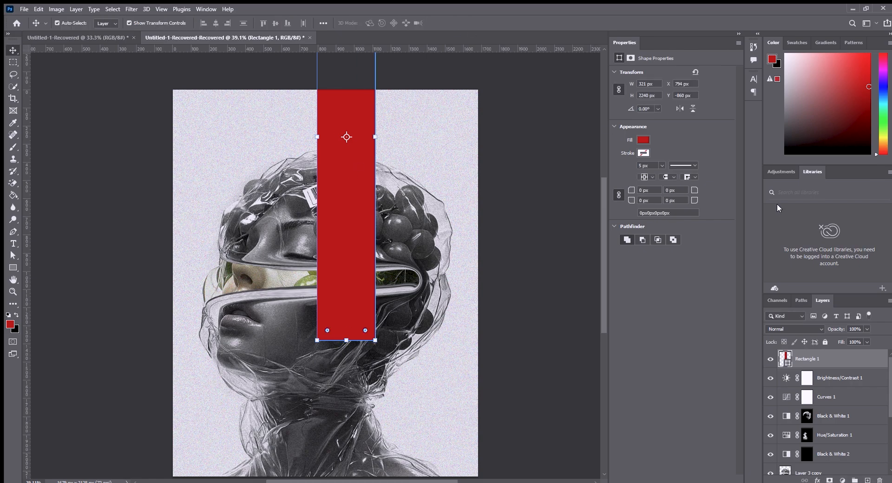
Set the red rectangle's blending mode to Multiply and deselect the layer.
left_click(784, 328)
left_click(785, 292)
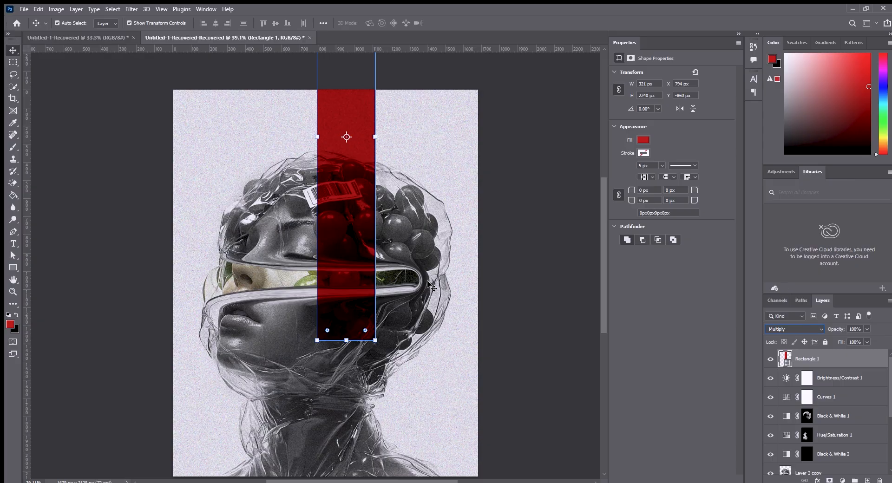
left_click(469, 249)
left_click_drag(372, 302, 365, 272)
left_click_drag(345, 194, 343, 212)
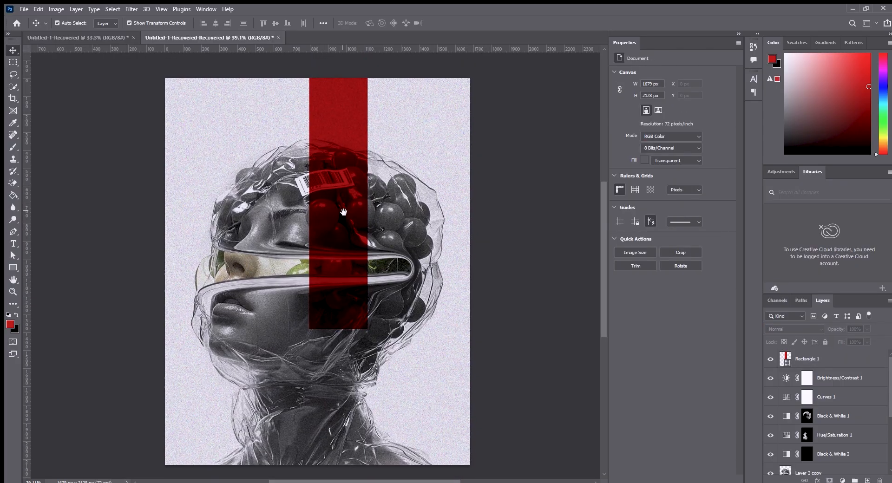
Move the red rectangle slightly down on the portrait, to about X 801 px and Y -832 px.
scroll(321, 218, "up", 1)
mouse_move(318, 257)
left_mouse_down()
mouse_move(328, 232)
mouse_move(327, 246)
left_mouse_up()
scroll(326, 244, "down", 1)
left_click_drag(333, 178, 282, 101)
left_click_drag(308, 186, 333, 288)
left_click(526, 217)
left_click(523, 280)
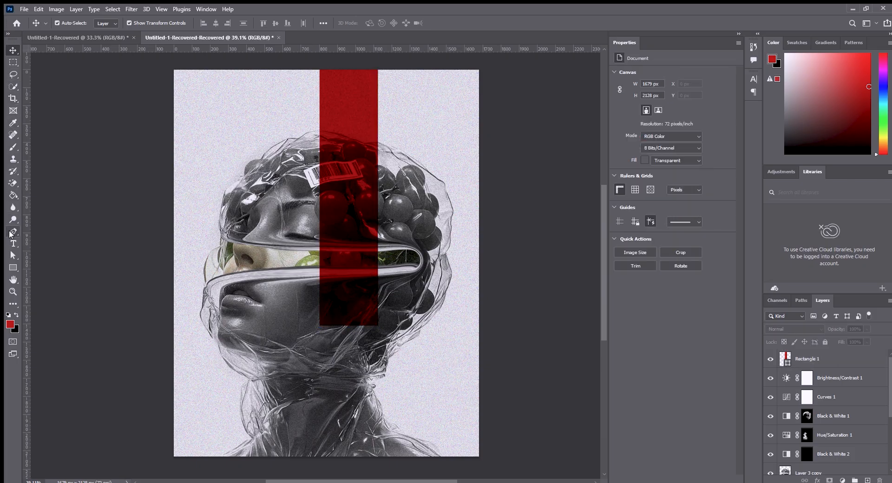
Start a Pen path along the upper edge of the face opening, running just past both sides of the red rectangle.
left_click(10, 232)
scroll(329, 257, "up", 5)
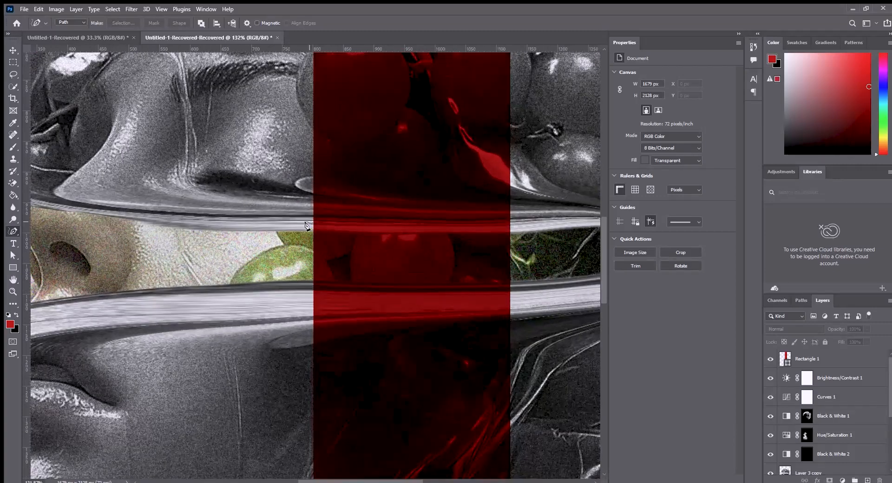
key("shift+p")
left_click(308, 231)
left_click_drag(499, 233, 511, 233)
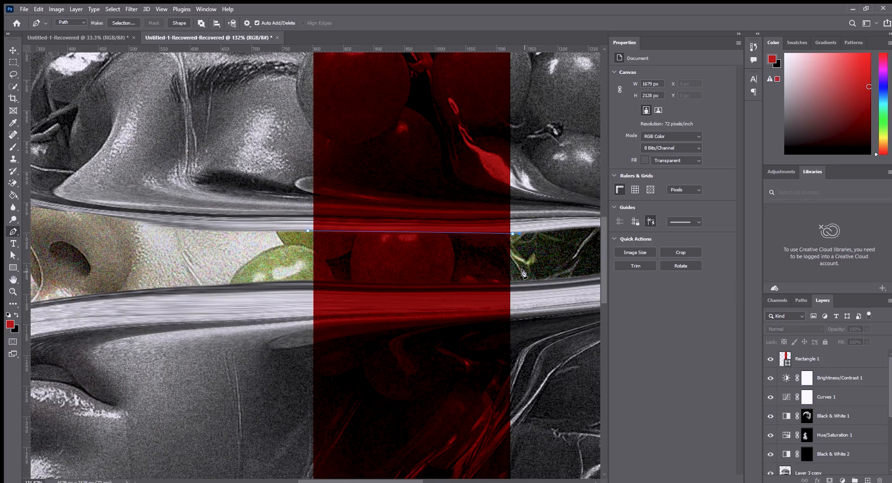
Close the path around the rectangle's part below the opening's upper edge and convert it to a selection.
scroll(529, 367, "down", 4)
mouse_move(512, 359)
left_mouse_down()
mouse_move(446, 289)
mouse_move(467, 309)
left_mouse_up()
left_click_drag(469, 371, 468, 377)
left_click_drag(413, 392, 403, 394)
left_click_drag(322, 396, 316, 394)
left_click_drag(274, 387, 273, 383)
left_click_drag(257, 339, 257, 334)
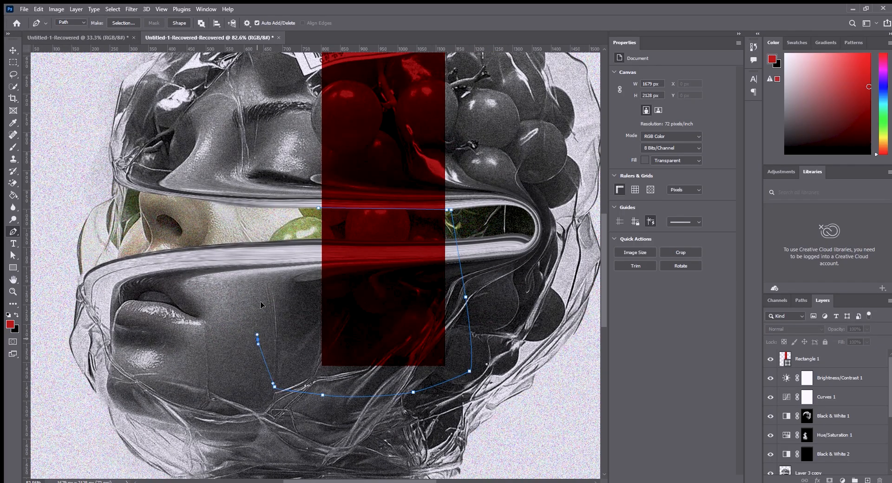
left_click(318, 208)
key("ctrl+Return")
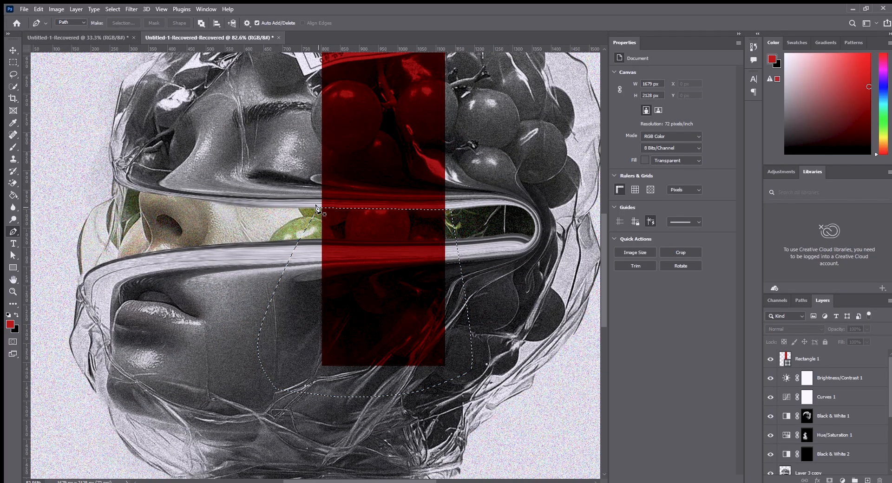
Try to delete the selected lower part of the red rectangle on the Rectangle 1 layer, and undo the deletion.
left_click(789, 359)
key("Delete")
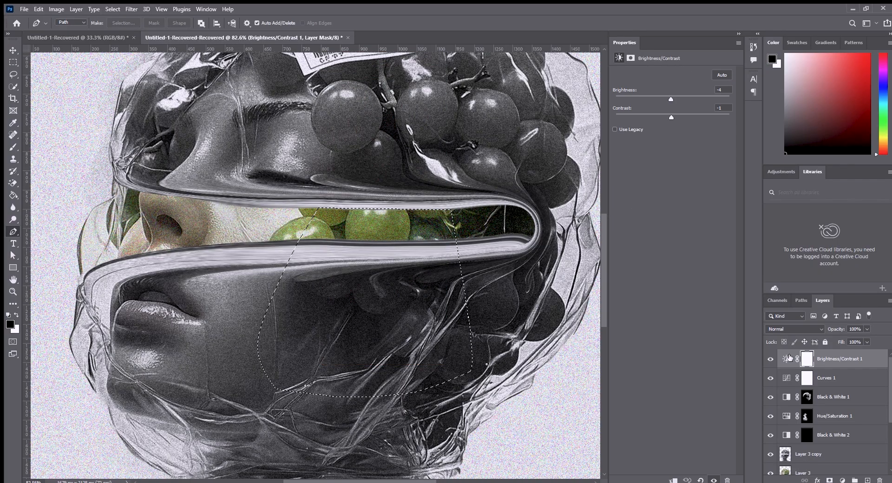
key("ctrl+z")
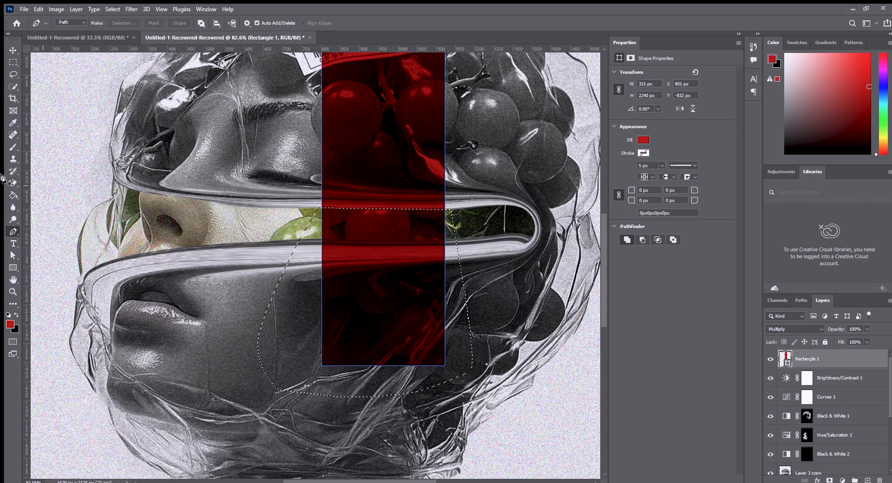
Rasterize the Rectangle 1 layer, erase its part inside the selection below the opening's upper edge, and deselect.
left_click(13, 183)
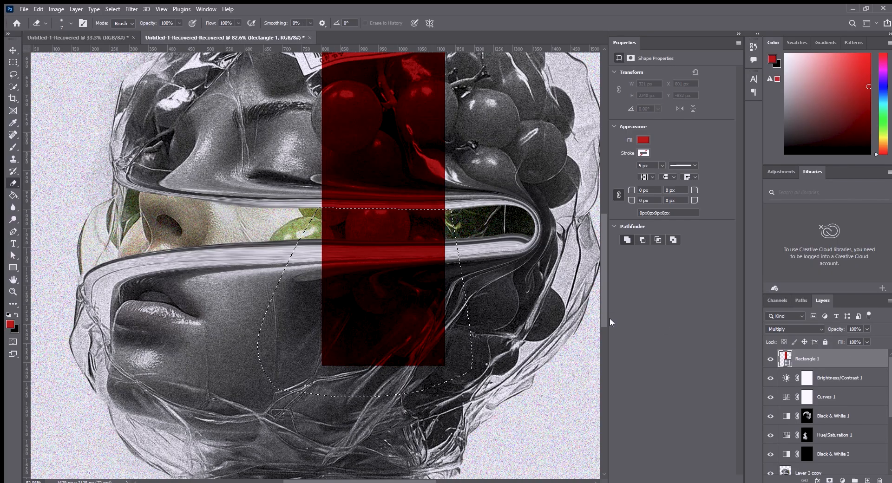
left_click(388, 205)
key("Return")
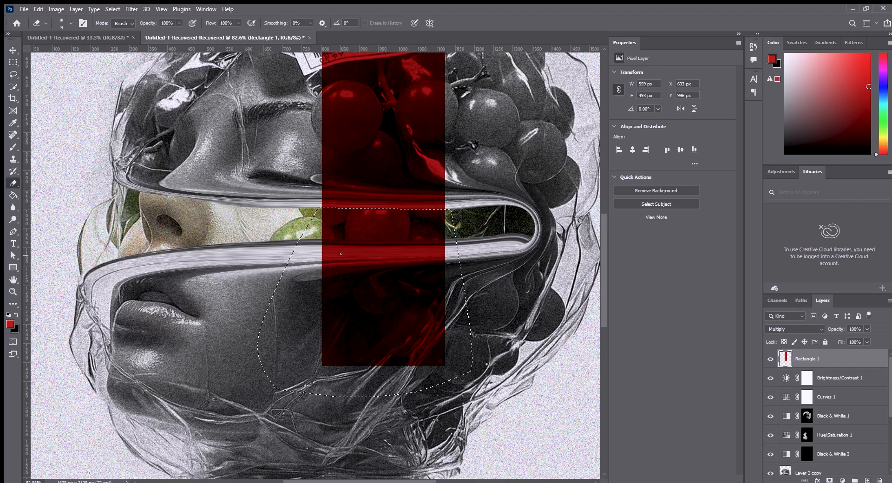
key("bracketright")
key("bracketright")
key("bracketright")
key("bracketright")
key("bracketright")
key("bracketright")
key("bracketright")
key("bracketright")
key("bracketright")
key("bracketright")
key("bracketright")
key("bracketright")
key("bracketright")
key("bracketright")
key("bracketright")
key("bracketright")
key("bracketright")
key("bracketright")
key("bracketright")
key("bracketright")
left_click_drag(317, 294, 447, 405)
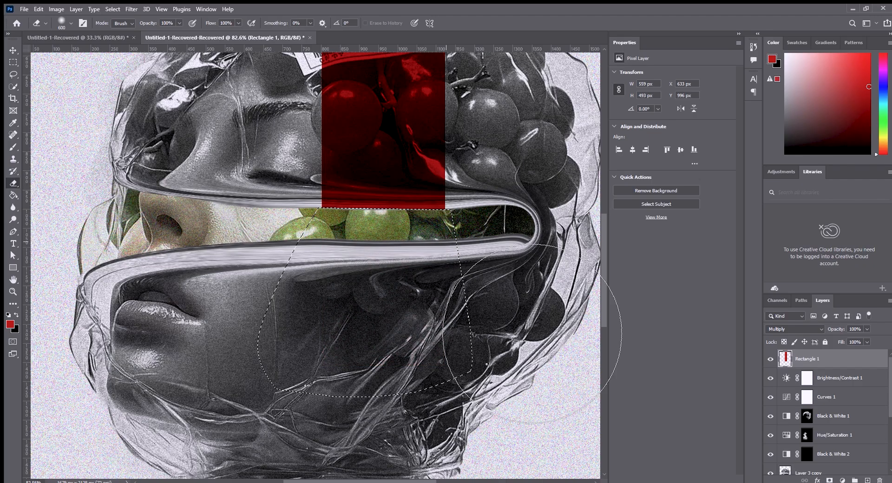
key("ctrl+d")
key("v")
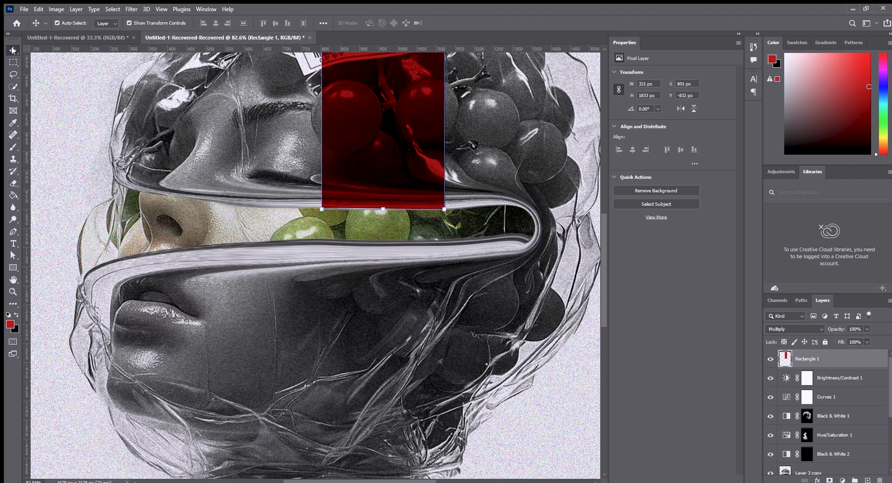
Move the red stripe over the grapes at the back of the head and place a copy below the opening at X 180 px, Y 1149 px.
left_click(93, 114)
scroll(124, 124, "down", 8)
mouse_move(165, 94)
left_mouse_down()
mouse_move(249, 175)
mouse_move(248, 167)
left_mouse_up()
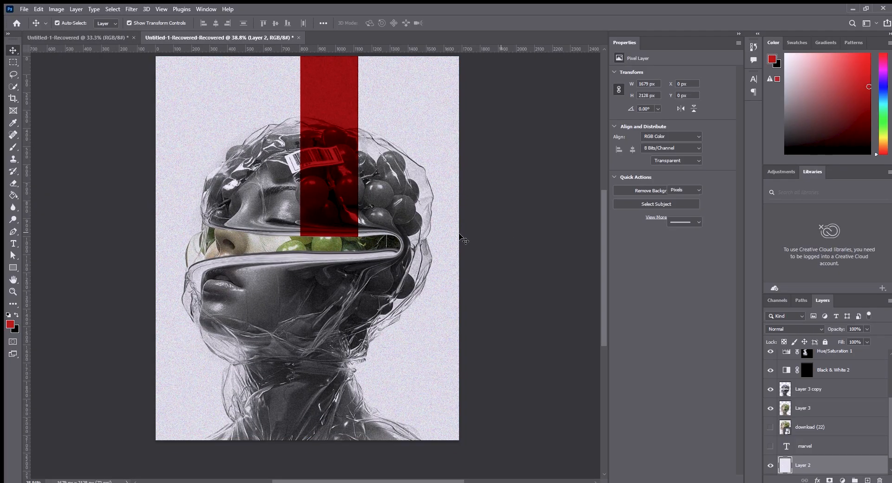
left_click_drag(315, 200, 224, 450)
left_click_drag(378, 272, 367, 313)
left_click_drag(203, 281, 200, 337)
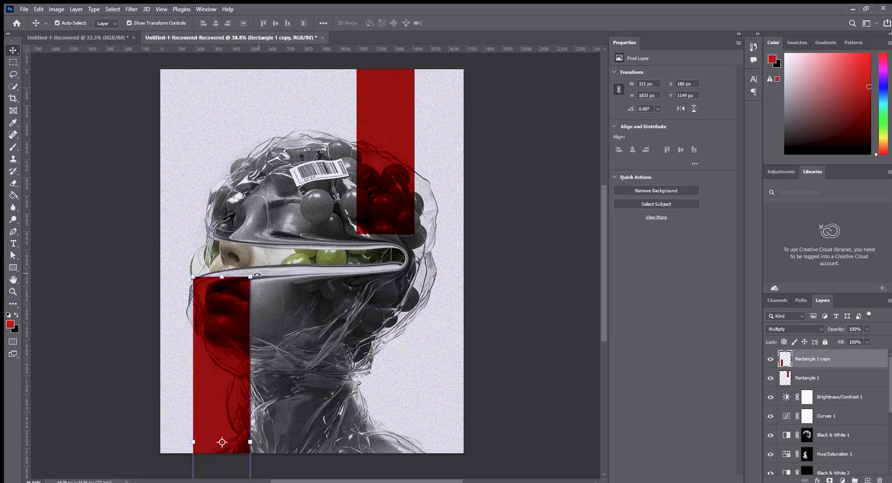
Rotate the copied stripe by -8°, move it past the poster's lower-left edge, and rotate it a further -9.25°.
mouse_move(257, 275)
left_mouse_down()
mouse_move(234, 268)
mouse_move(245, 271)
left_mouse_up()
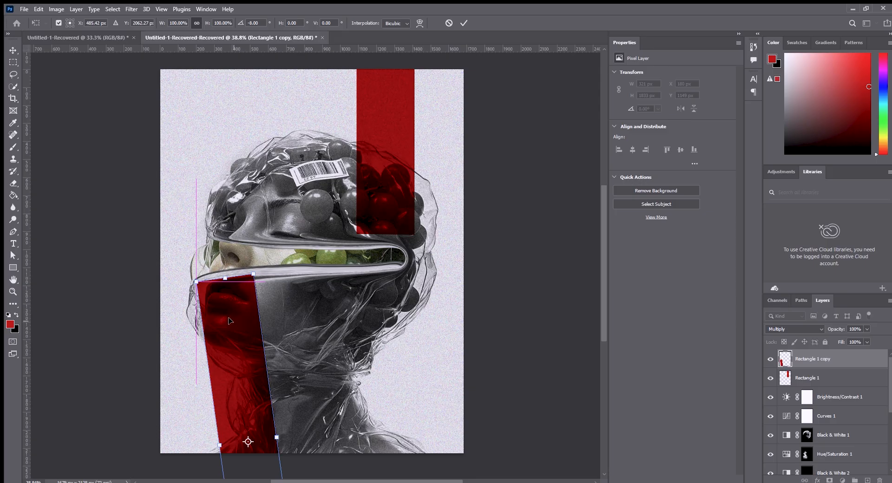
key("Return")
left_click(340, 304)
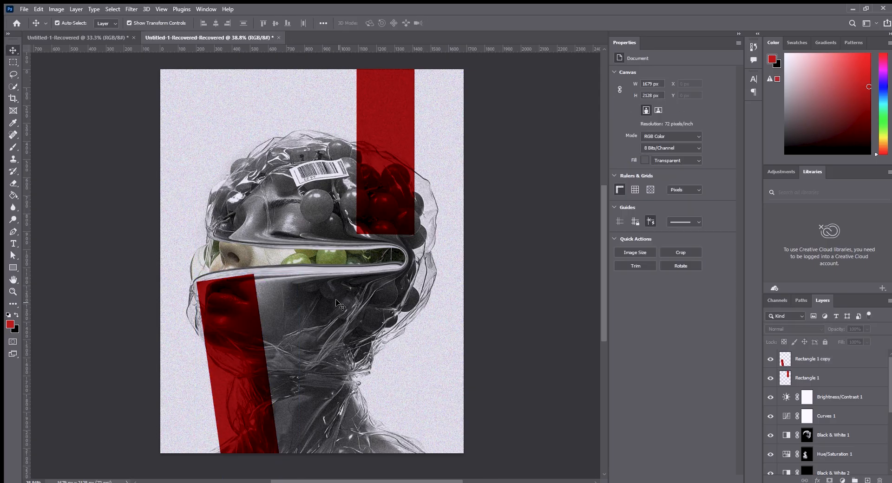
left_click_drag(231, 308, 151, 302)
key("ctrl+t")
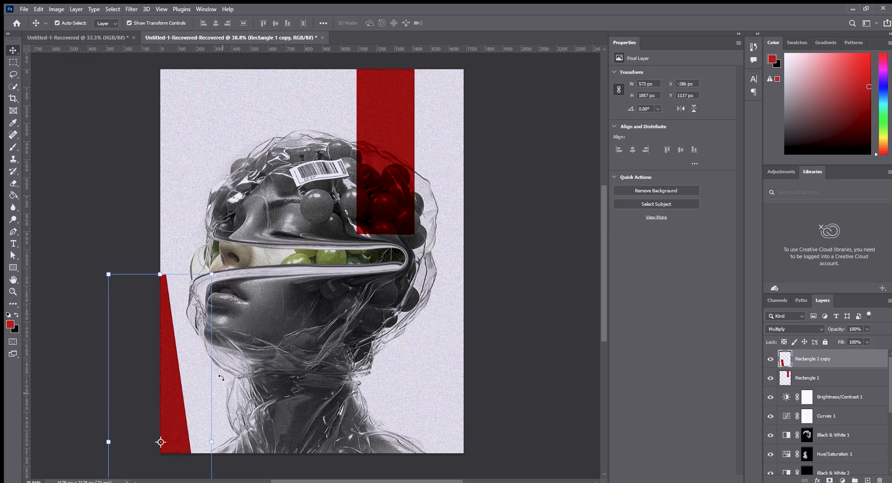
left_click_drag(221, 275, 194, 267)
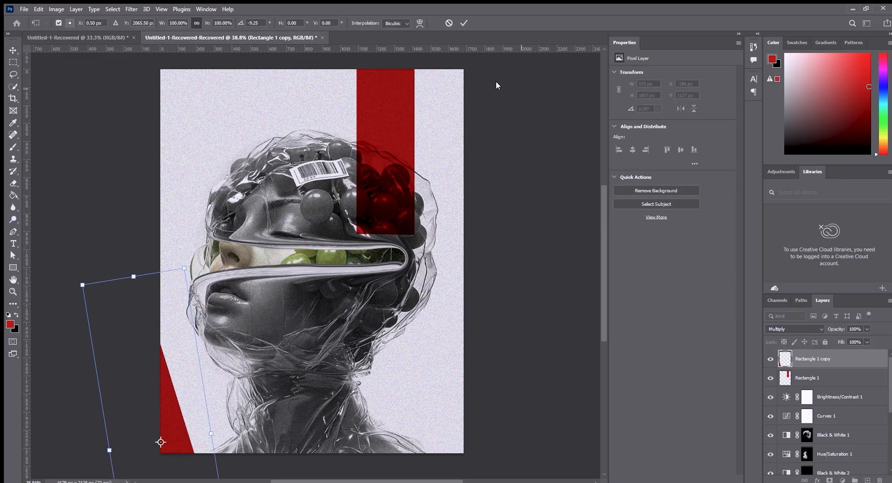
left_click(464, 22)
left_click(520, 91)
Duplicate the tilted red wedge into the poster's upper-right corner.
left_click_drag(171, 416, 493, 73, "alt")
left_click(521, 355)
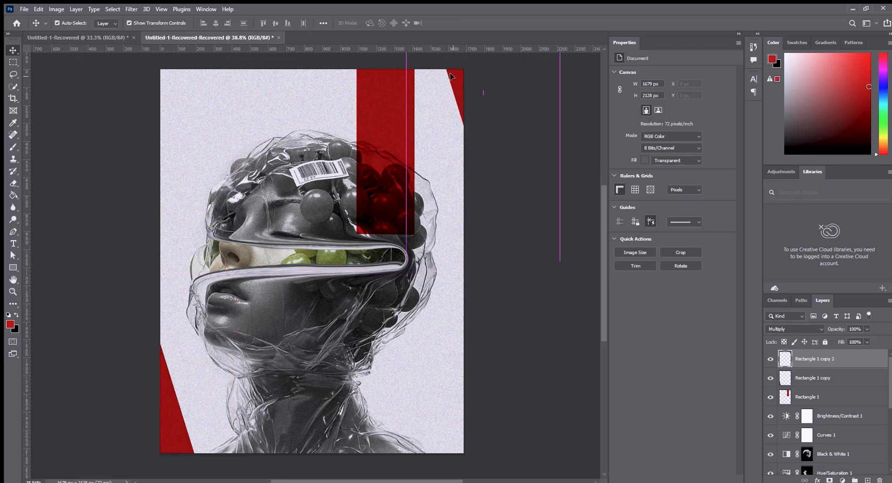
Add the text "Soft yet strong" above the head and scale it up to 237.3 pt.
key("t")
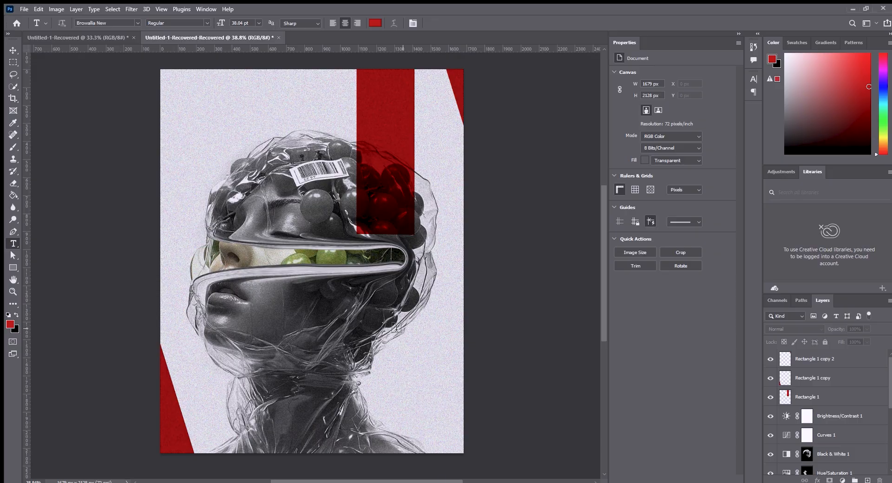
left_click(197, 130)
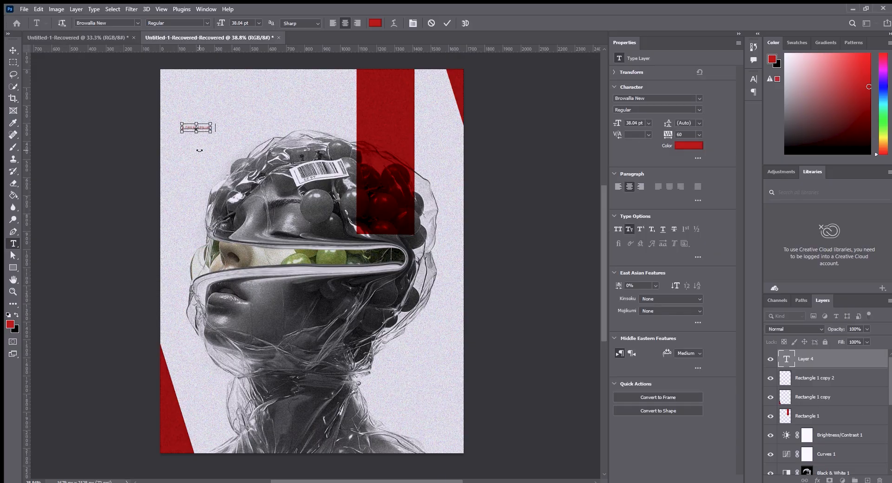
type("Soft yet strong")
left_click(13, 51)
left_click_drag(216, 123, 414, 83)
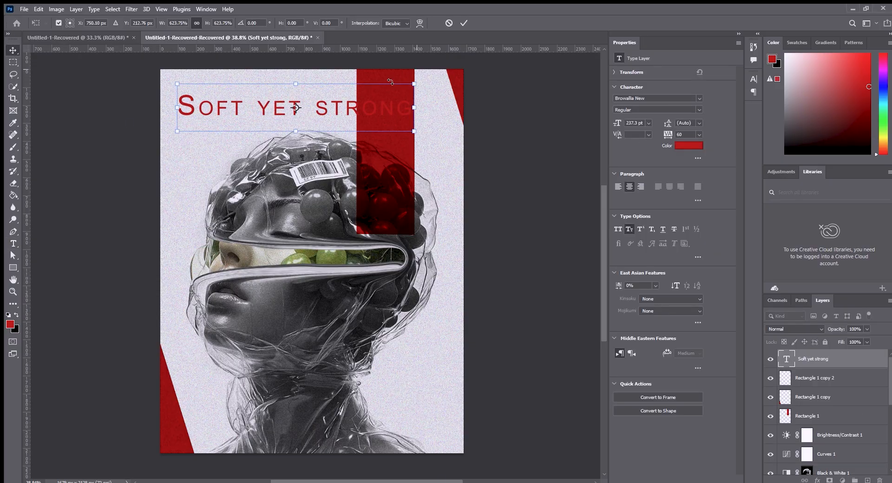
Move the "Soft yet strong" title toward the poster's upper-left corner, leaving a small margin from the edge.
left_click_drag(356, 90, 330, 84)
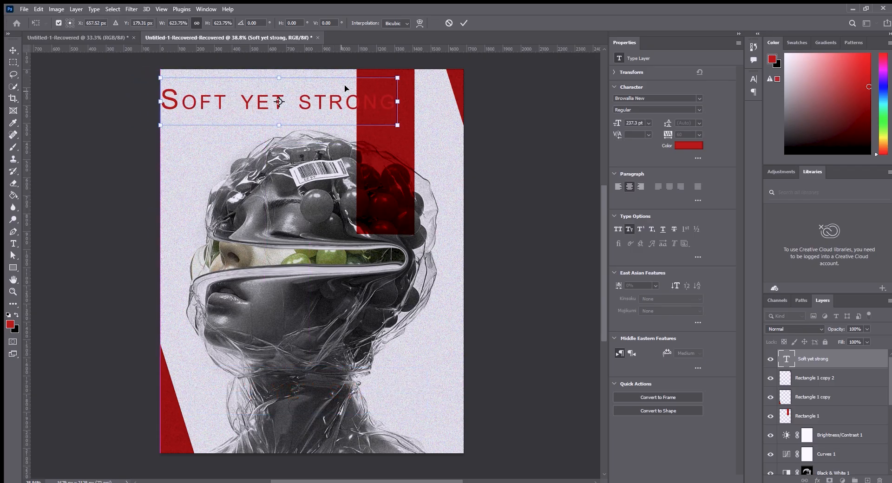
left_click(511, 94)
left_click_drag(199, 100, 210, 103)
left_click(553, 195)
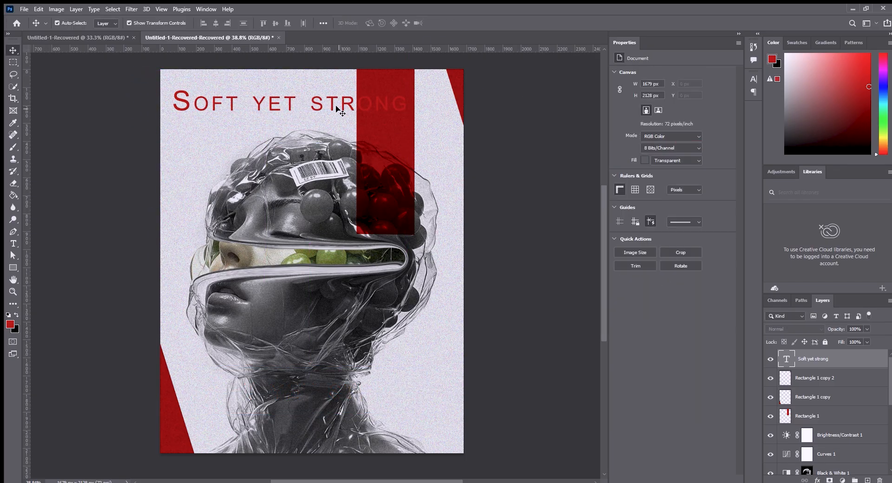
Recolour the title dark grey and try the Bold Italic style on it before returning to Regular.
left_click(342, 113)
left_click(689, 145)
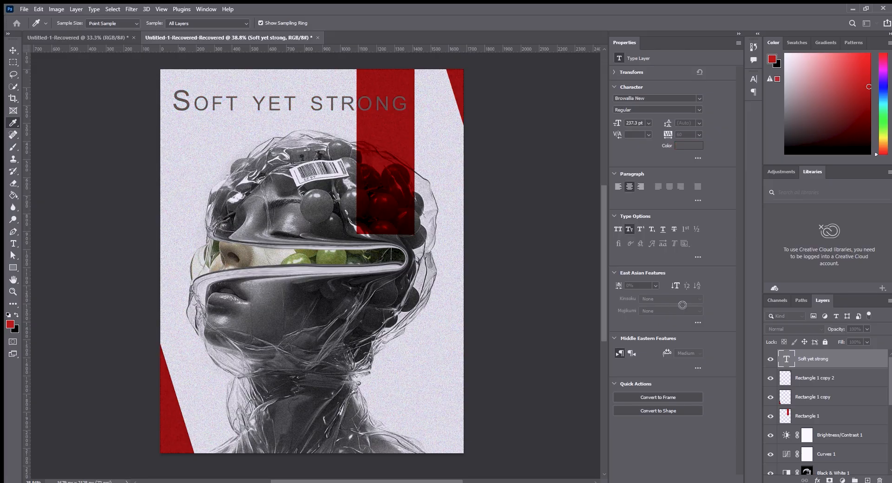
left_click(816, 246)
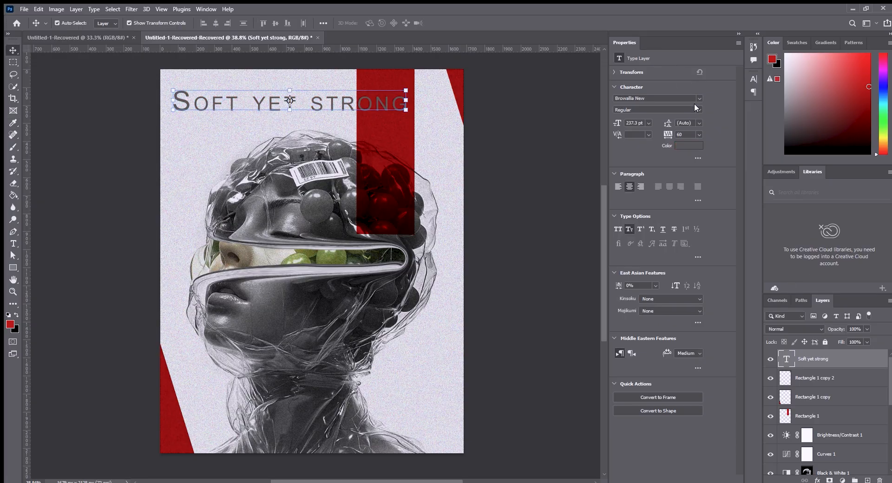
left_click(654, 134)
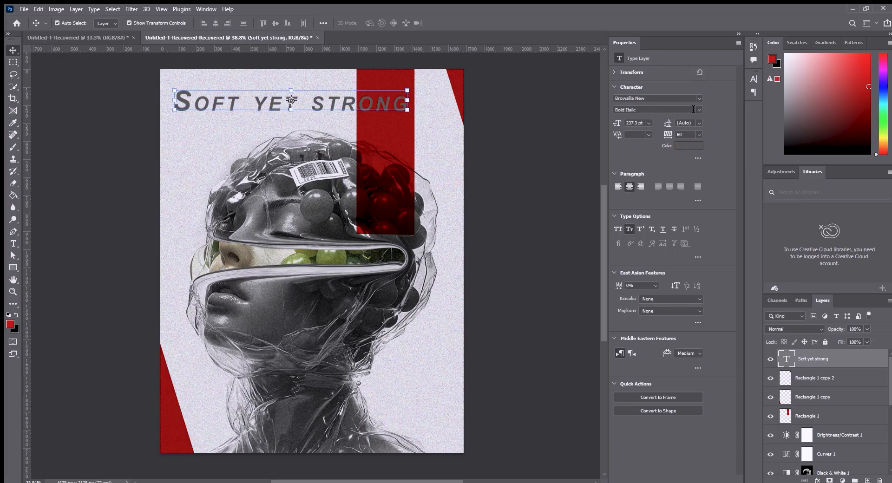
left_click(643, 115)
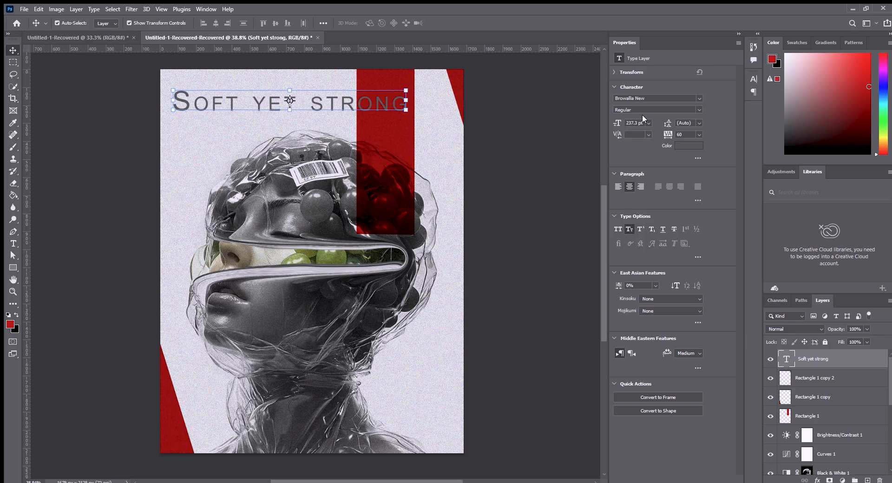
Try Montserrat for the title, settle on Raleway Regular, and scale the text to about 124.7 pt.
left_click(699, 97)
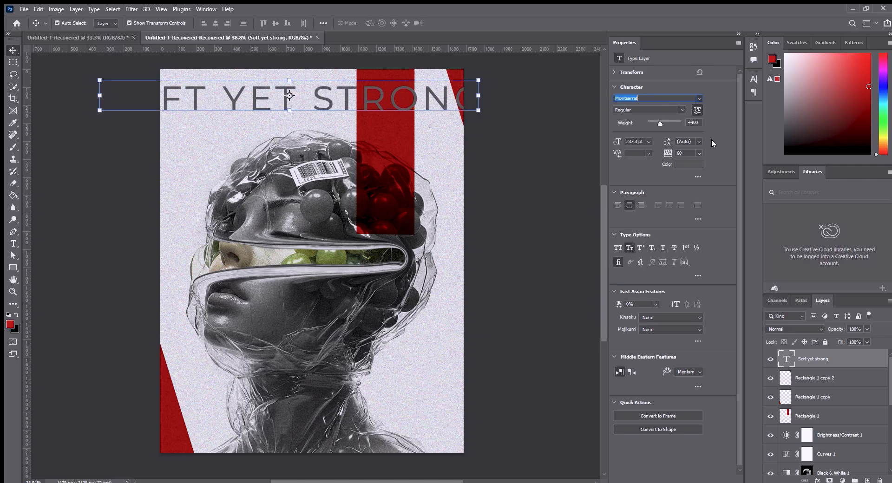
left_click_drag(478, 95, 313, 97)
left_click(464, 23)
left_click(506, 104)
left_click(528, 181)
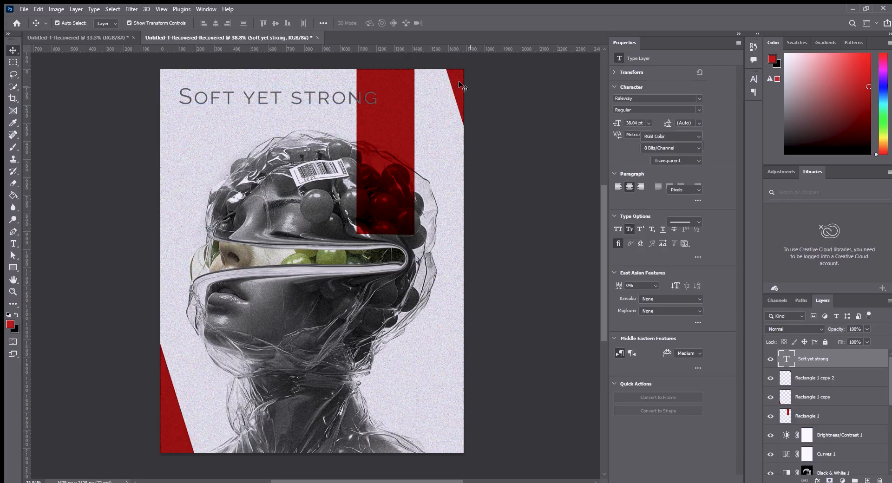
Nudge the red stripe slightly left and down so its lower end meets the opening's upper edge.
left_click(466, 88)
left_click_drag(385, 157, 380, 165)
left_click(525, 174)
Move the "Soft yet strong" title from above the head down across the neck.
left_click_drag(328, 95, 315, 99)
left_click(560, 149)
left_click_drag(237, 108, 264, 406)
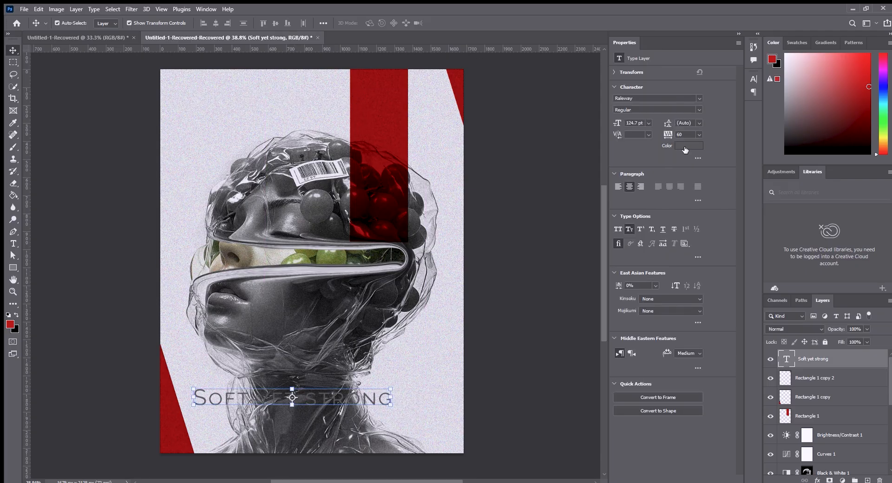
Fill the title with the red foreground colour and set its font style to Heavy.
key("alt+BackSpace")
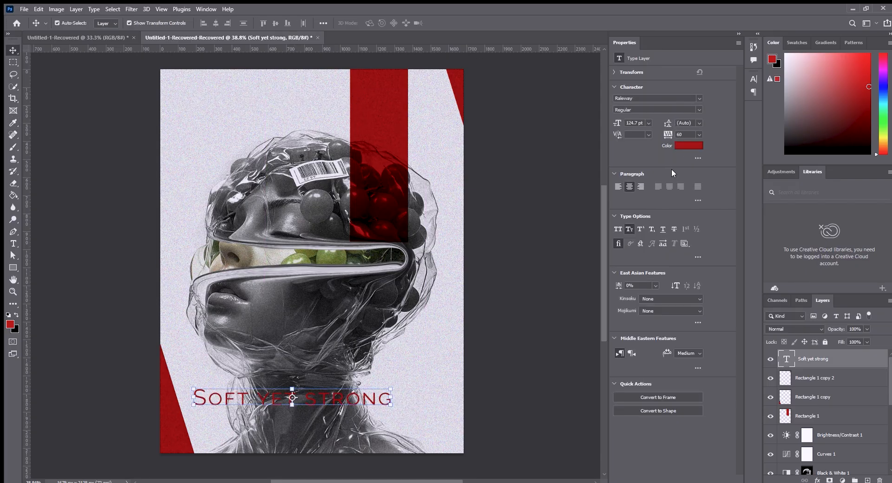
left_click(648, 173)
left_click(536, 241)
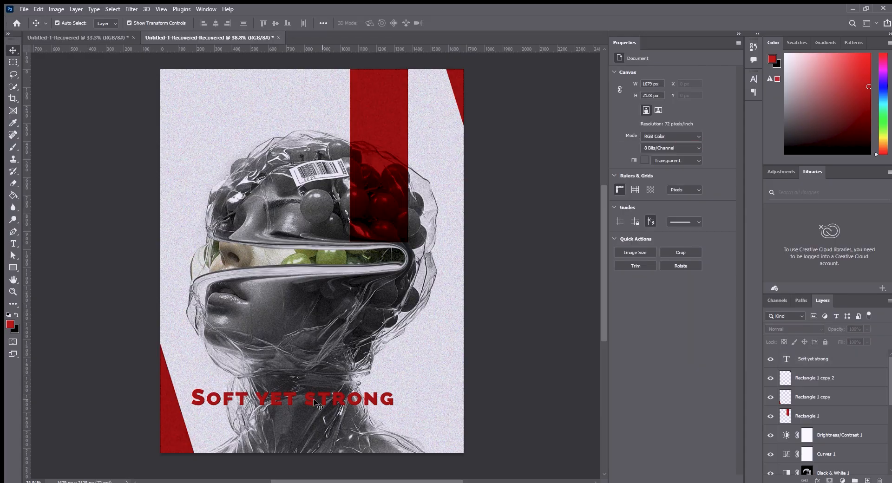
Move the title up, scale it to 202.68 pt, and shorten its text to "Soft".
left_click_drag(312, 401, 327, 344)
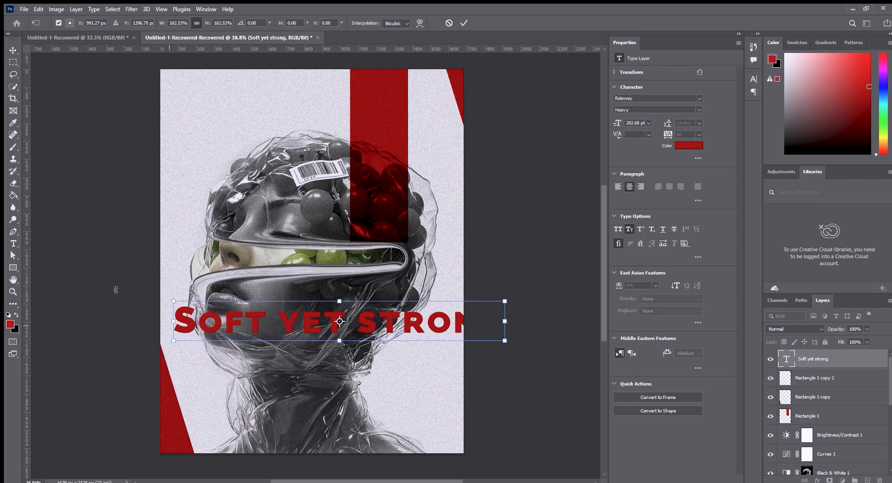
left_click(13, 244)
left_click_drag(280, 325, 518, 316)
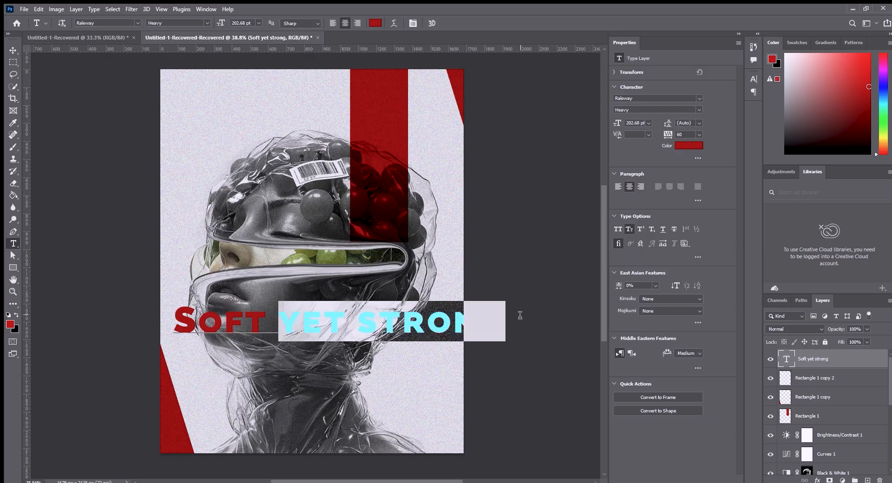
key("BackSpace")
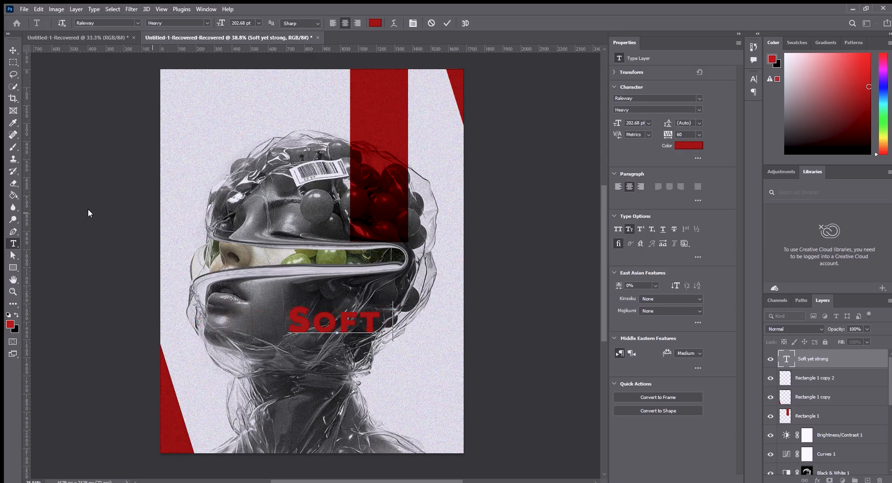
Move the word "Soft" to the poster's upper-left corner and enlarge it to 450.33 pt.
left_click(13, 51)
left_click_drag(311, 320, 185, 97)
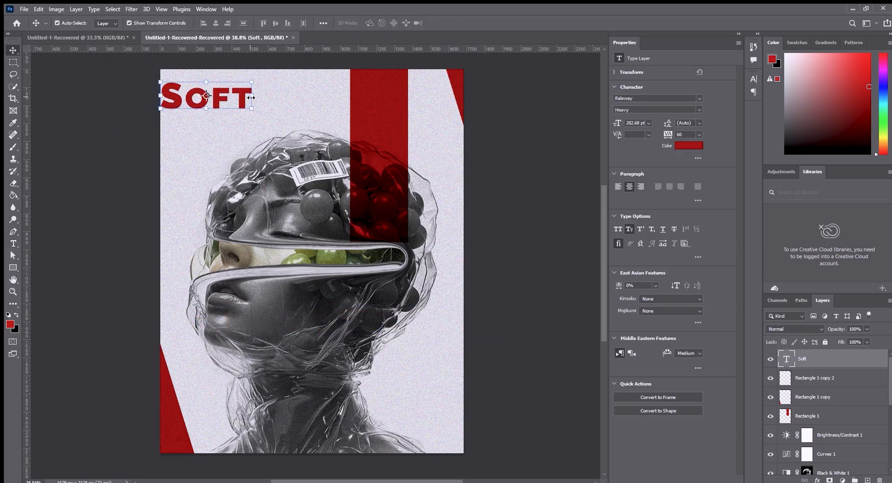
left_click_drag(251, 98, 427, 100)
left_click_drag(356, 106, 328, 101)
Apply a slight Arc warp with a bend of about -1.3% to the word "Soft".
left_click(420, 23)
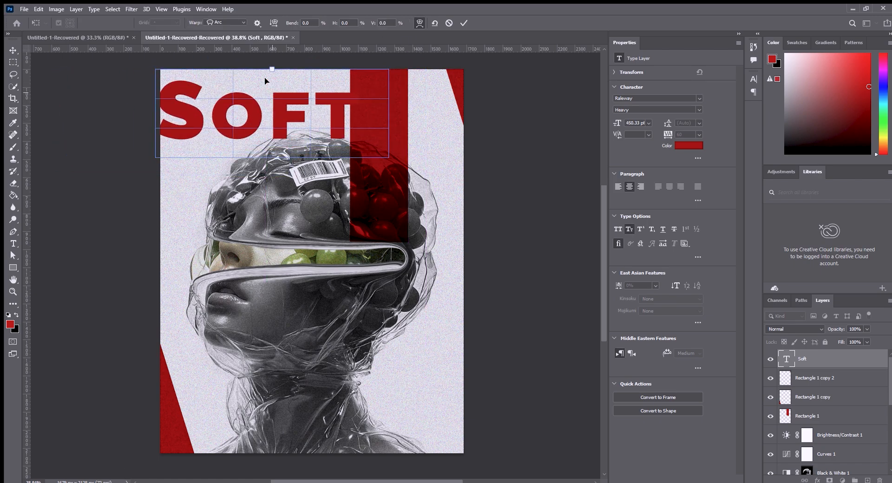
left_click_drag(272, 67, 252, 156)
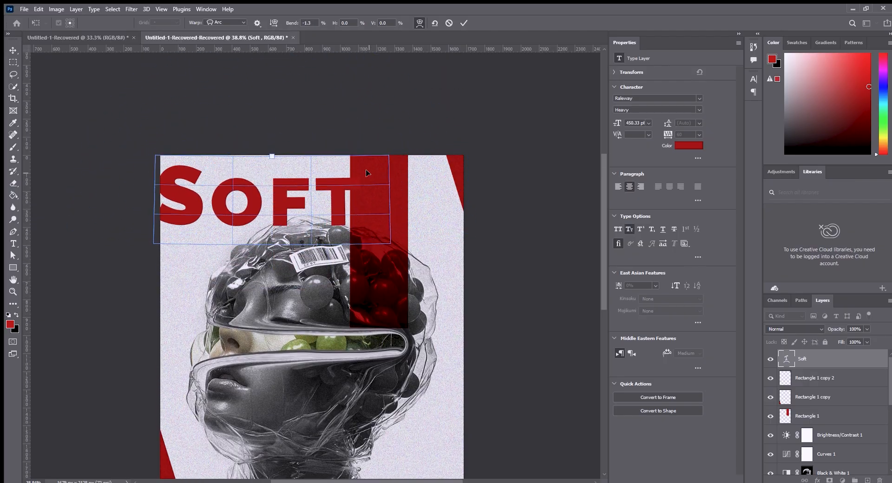
left_click_drag(366, 171, 357, 310)
key("ctrl+z")
left_click(465, 23)
Move the word "Soft" down over the neck, roughly centred, and shift the lower-left red wedge slightly outward.
left_click_drag(341, 186, 322, 280)
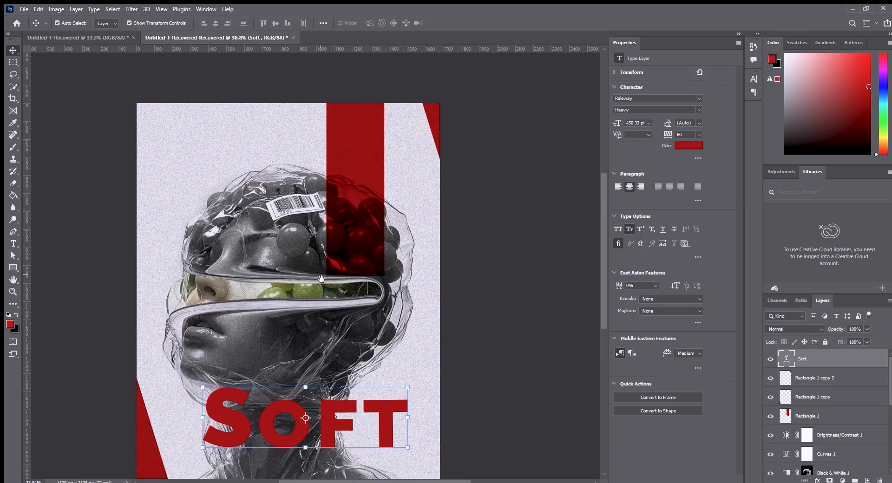
left_click_drag(315, 341, 319, 306)
key("ctrl+t")
left_click_drag(309, 383, 276, 382)
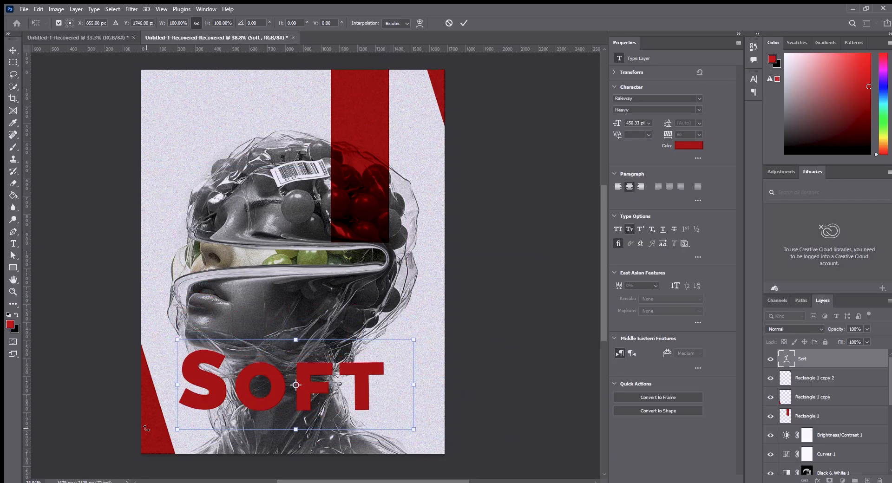
left_click(464, 23)
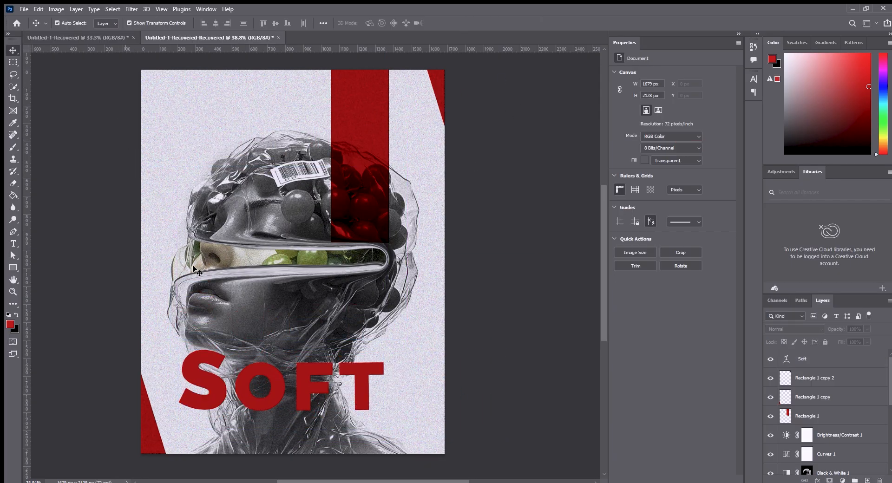
mouse_move(267, 385)
left_mouse_down()
mouse_move(278, 379)
mouse_move(280, 389)
left_mouse_up()
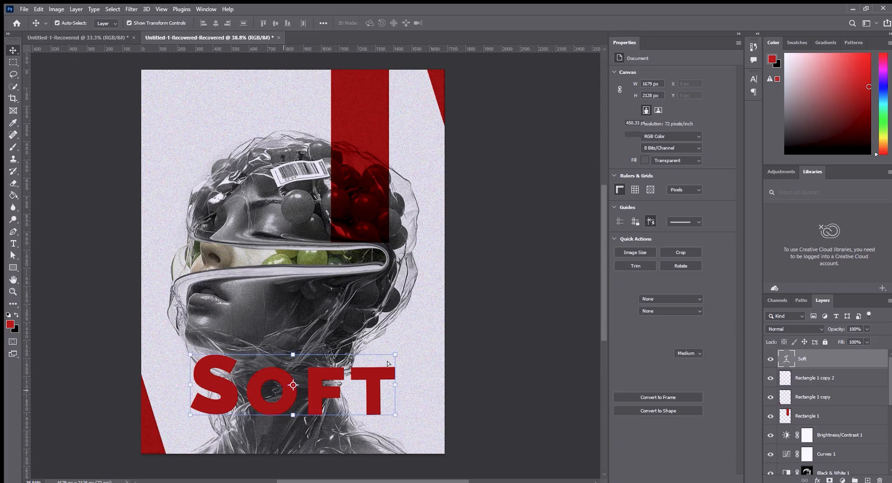
Add the text "yet strong" in red Raleway Heavy beneath the word "Soft" and enlarge it to 122.12 pt.
left_click(441, 321)
left_click(14, 244)
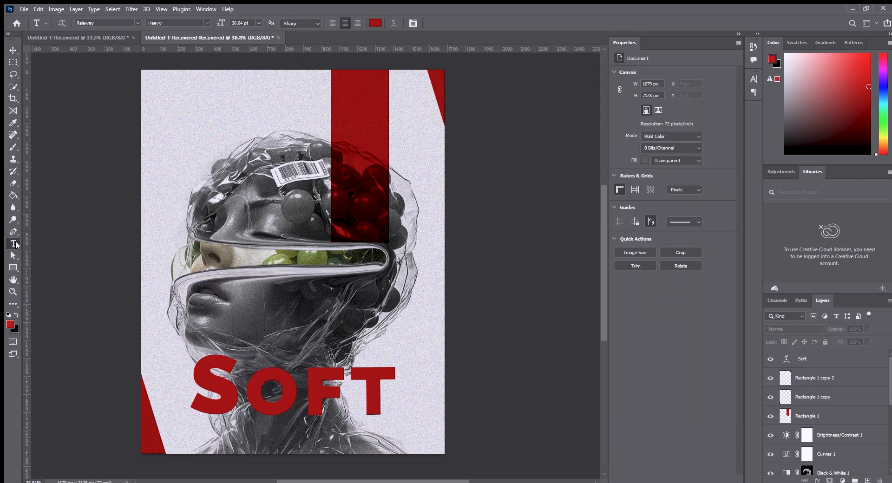
left_click(268, 439)
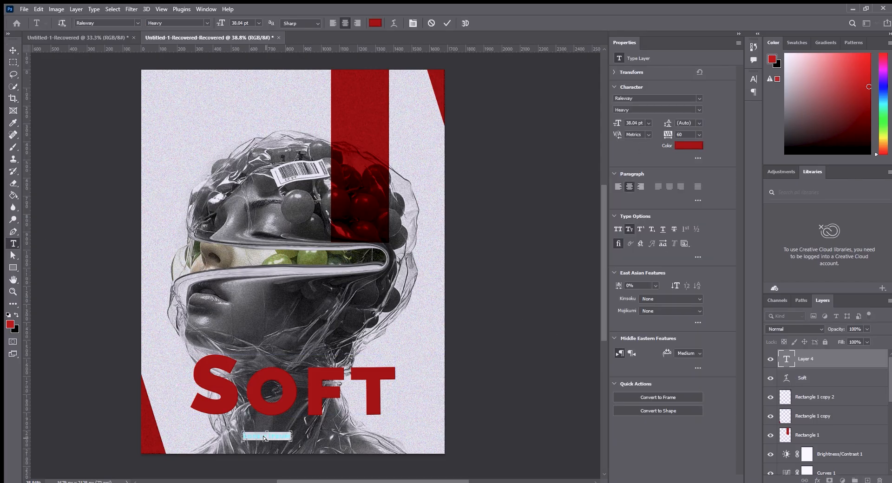
left_click(13, 51)
left_click_drag(287, 435, 382, 443)
left_click(464, 23)
left_click(534, 149)
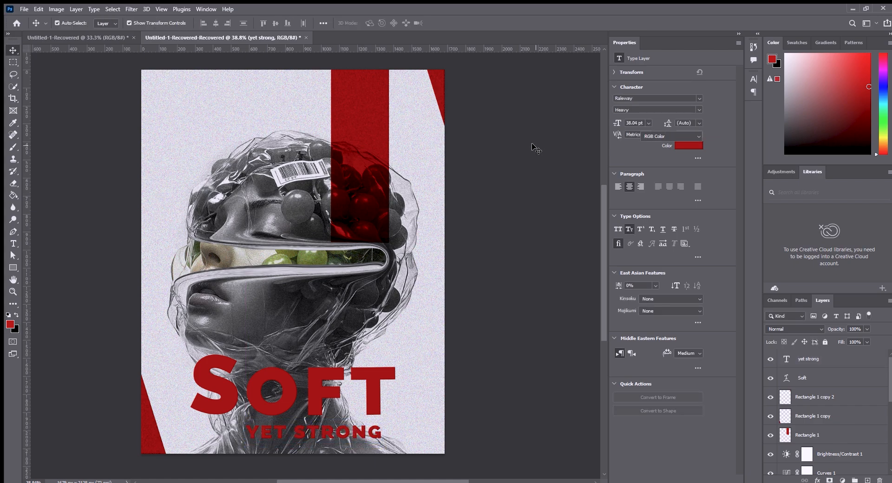
Move "Soft" and "yet strong" slightly up over the neck and recolour "yet strong" white.
left_click_drag(256, 390, 292, 384)
left_click_drag(297, 432, 286, 416)
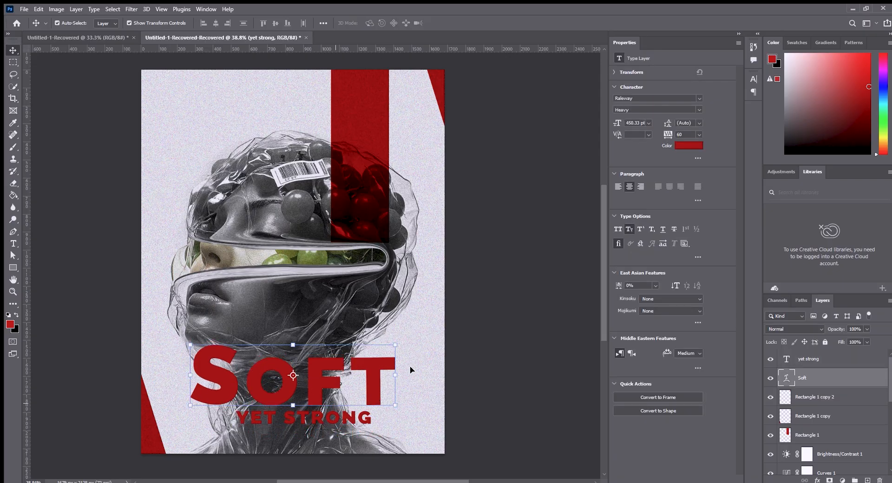
left_click(697, 144)
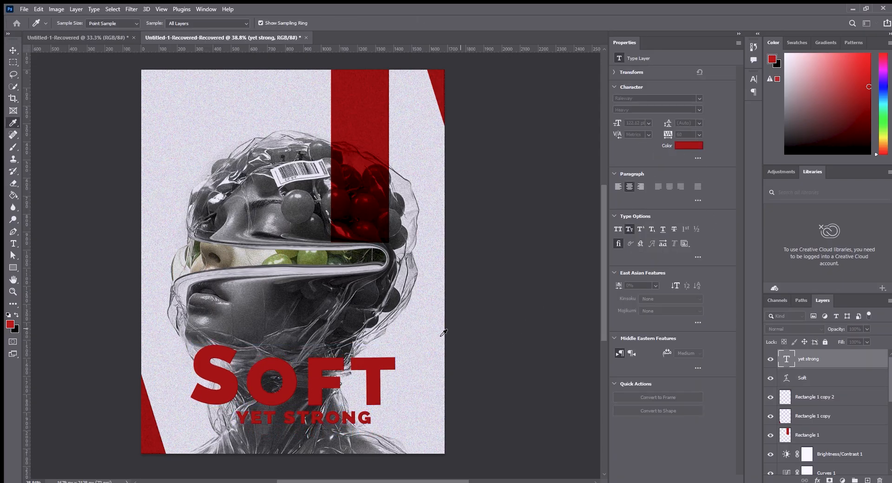
left_click(688, 282)
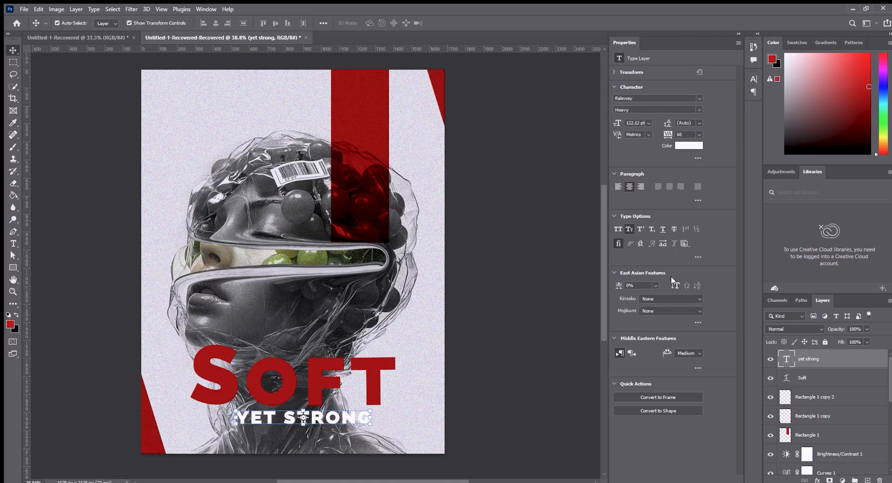
left_click(514, 326)
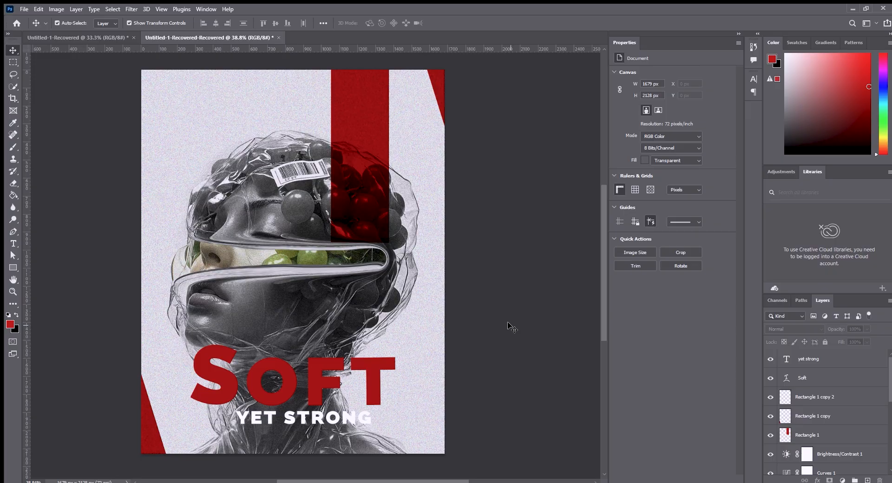
Add a white drop shadow to the word "Soft".
left_click(291, 374)
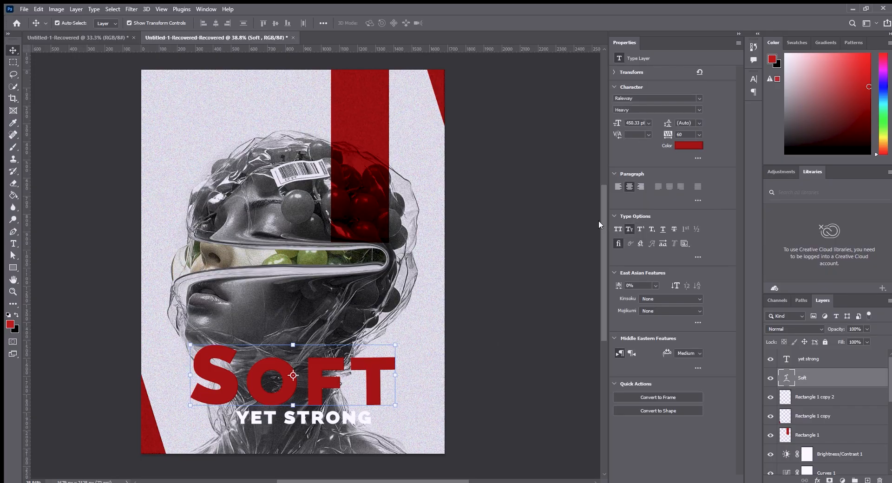
key("h")
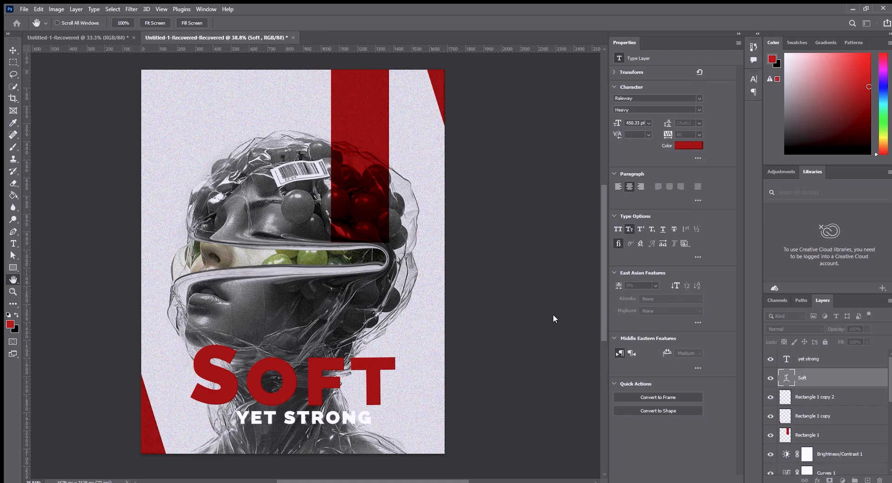
key("i")
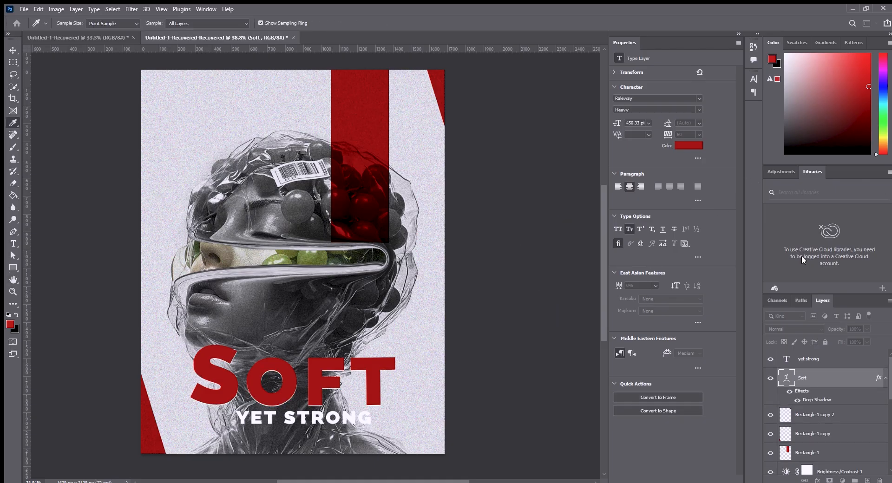
key("v")
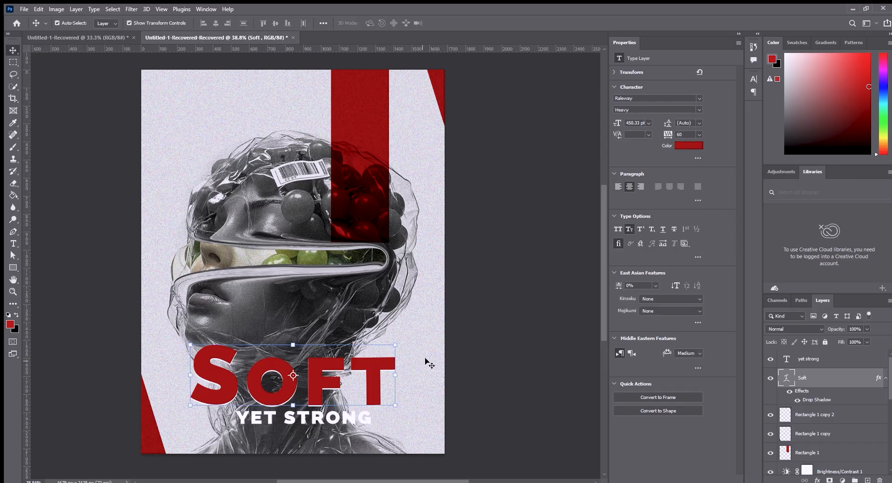
left_click(486, 347)
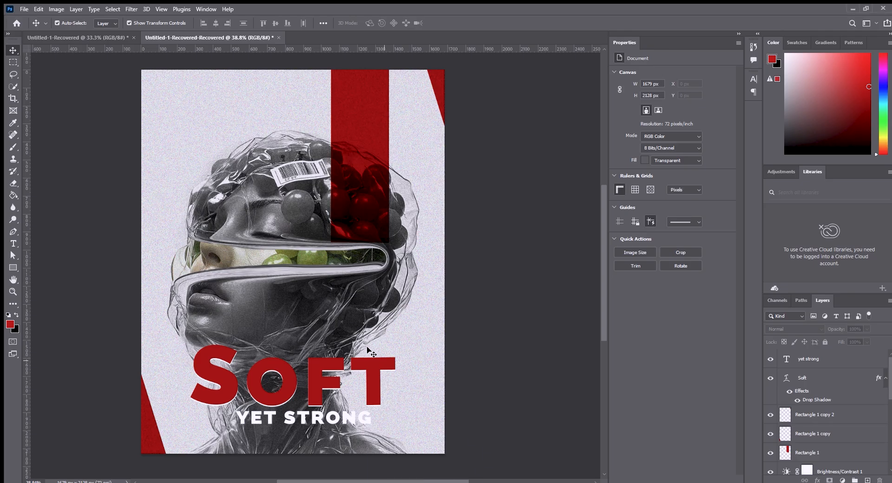
Nudge "yet strong" slightly down and give it a red drop shadow.
left_click_drag(269, 418, 268, 423)
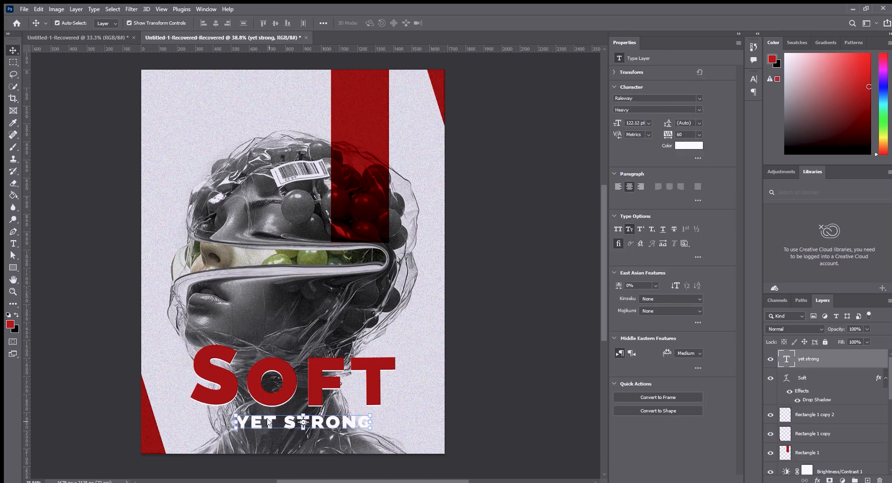
double_click(846, 359)
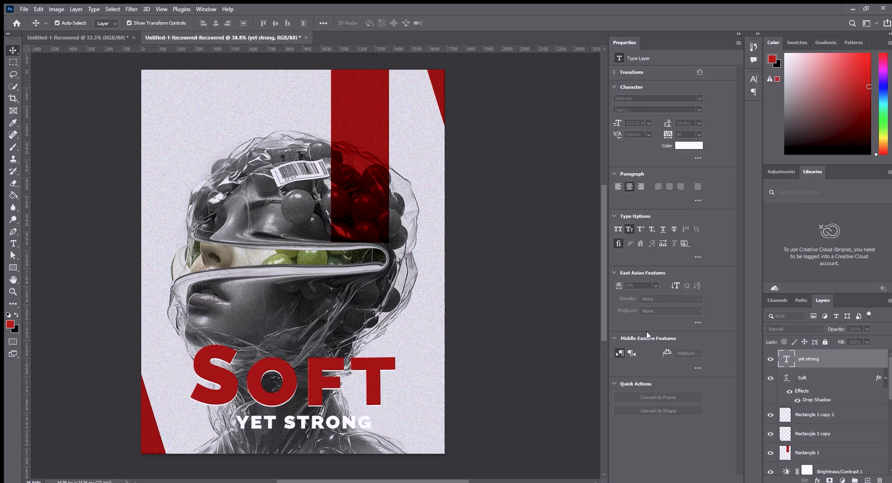
left_click(558, 312)
key("i")
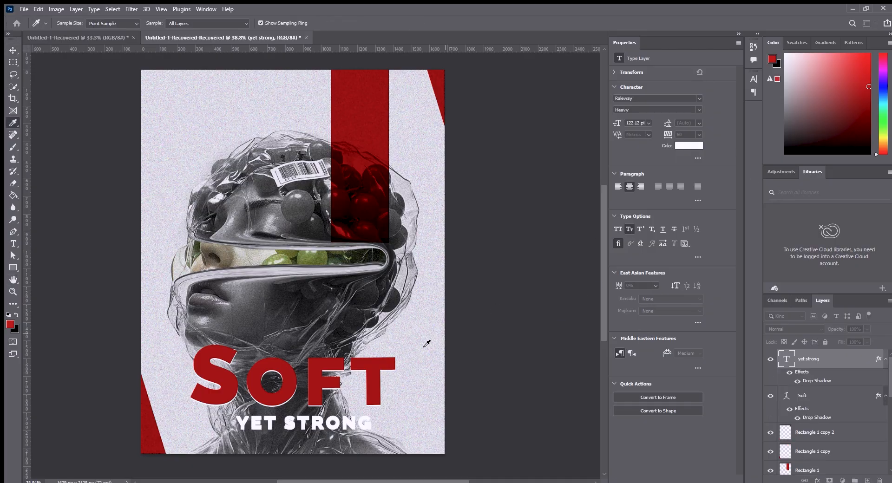
left_click(826, 233)
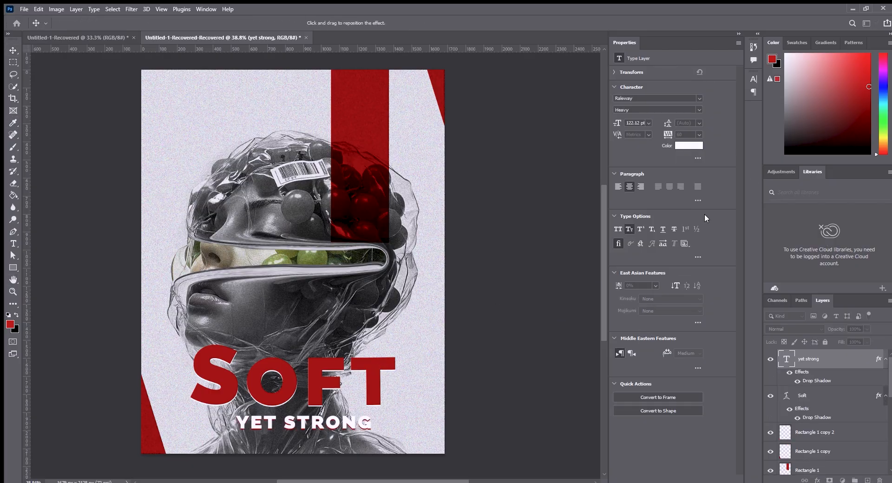
left_click(841, 159)
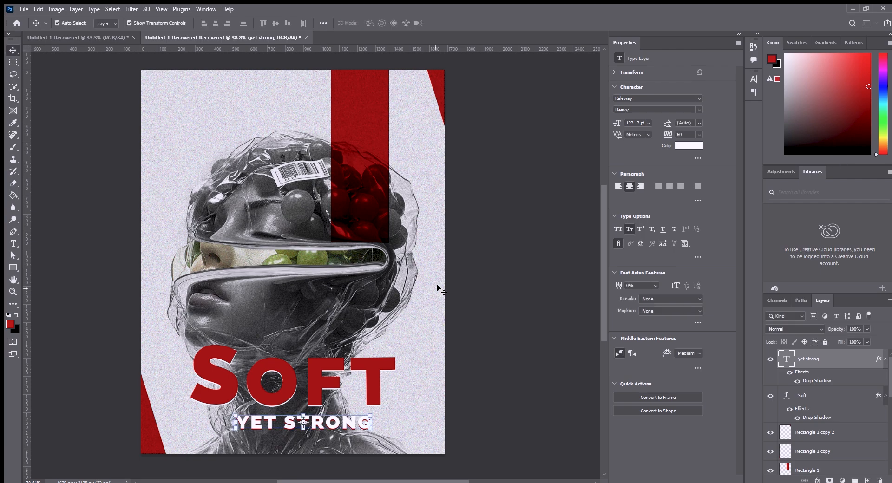
Shift "yet strong" slightly to the right so it starts beneath the "o" of "Soft".
left_click(437, 285)
left_click(501, 290)
left_click(313, 428)
left_click_drag(313, 428, 319, 423)
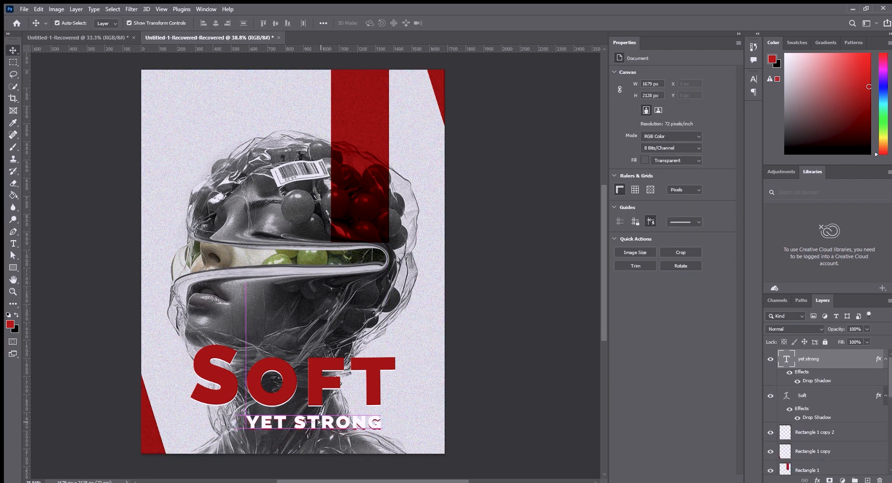
left_click(537, 368)
left_click(314, 389)
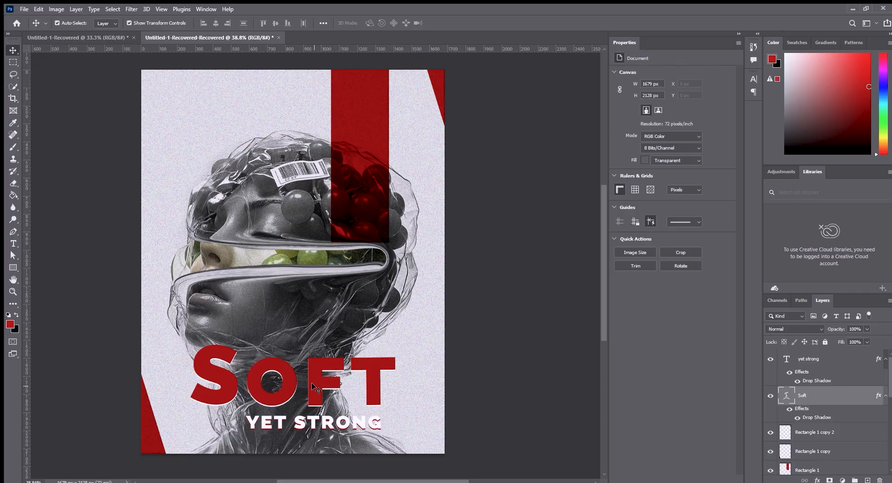
left_click(518, 345)
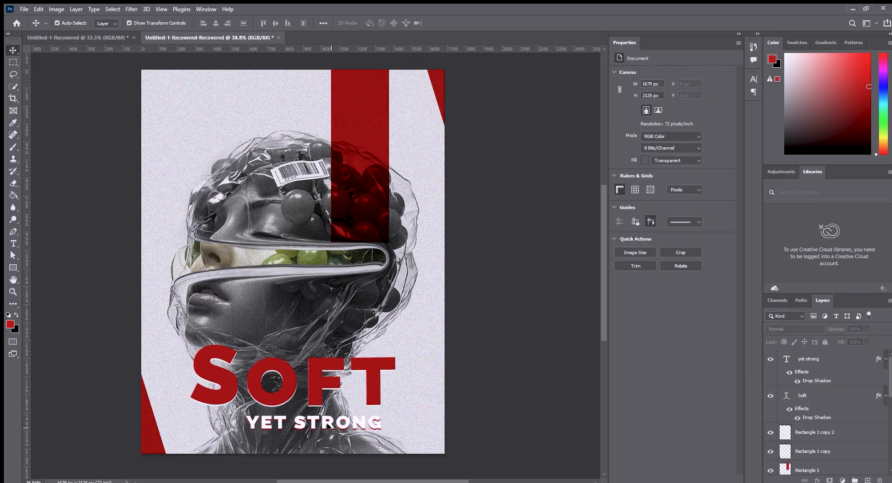
left_click_drag(324, 421, 323, 420)
left_click(559, 405)
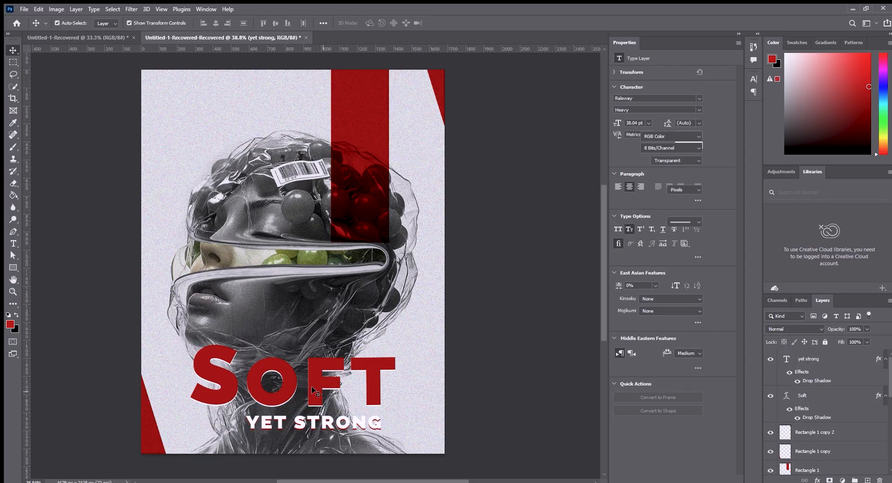
Shift the word "Soft" slightly to the right, along with a small rightward adjustment of "yet strong".
left_click_drag(312, 391, 316, 390)
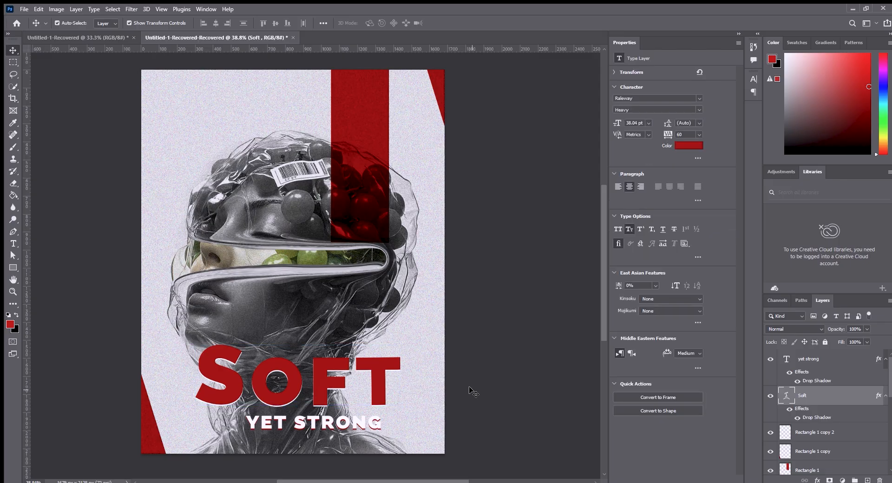
left_click(471, 389)
left_click_drag(306, 419, 332, 402)
left_click(477, 404)
left_click(455, 393)
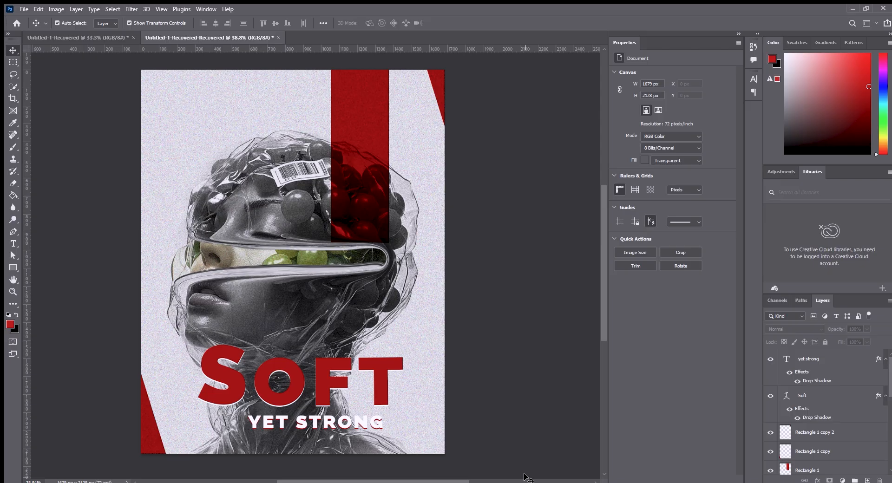